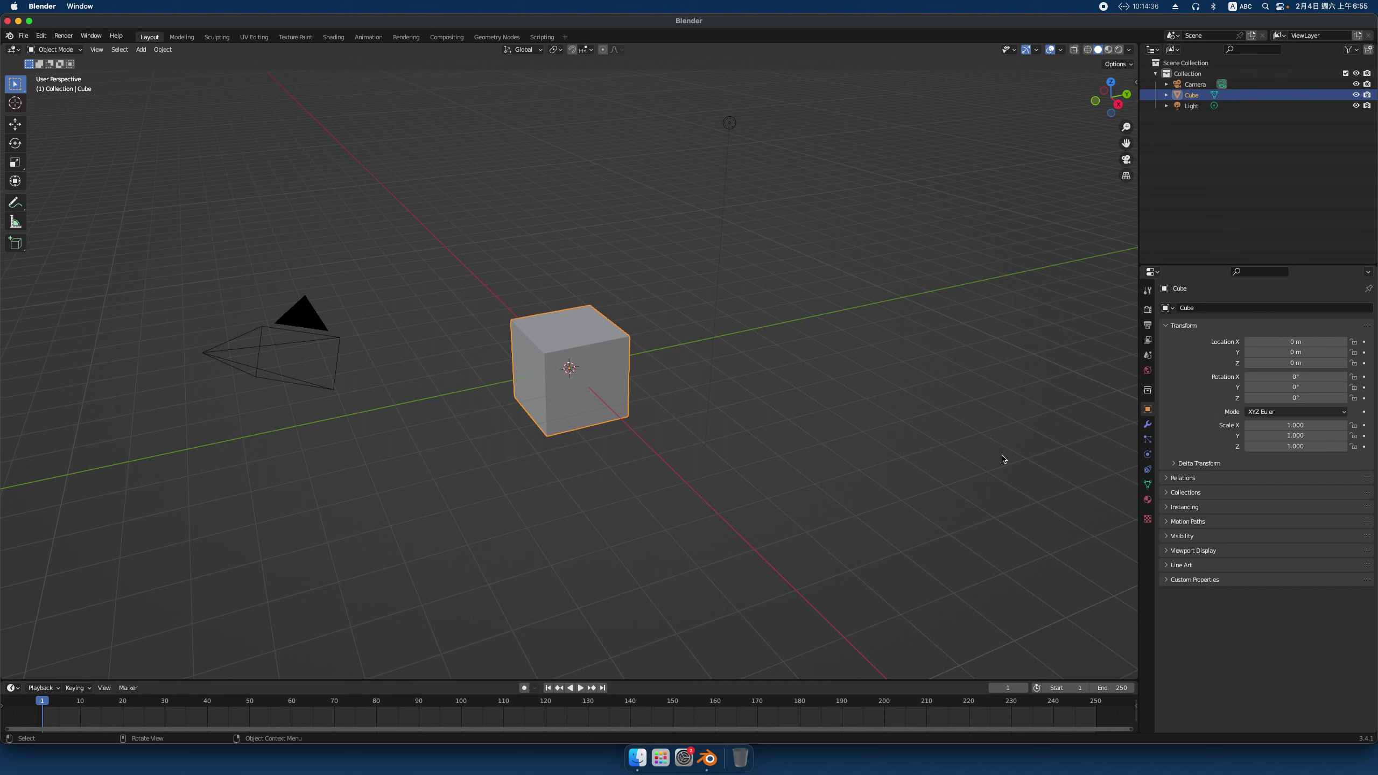
Show the Cube's modifier settings and open the list of available modifiers
left_click(1147, 426)
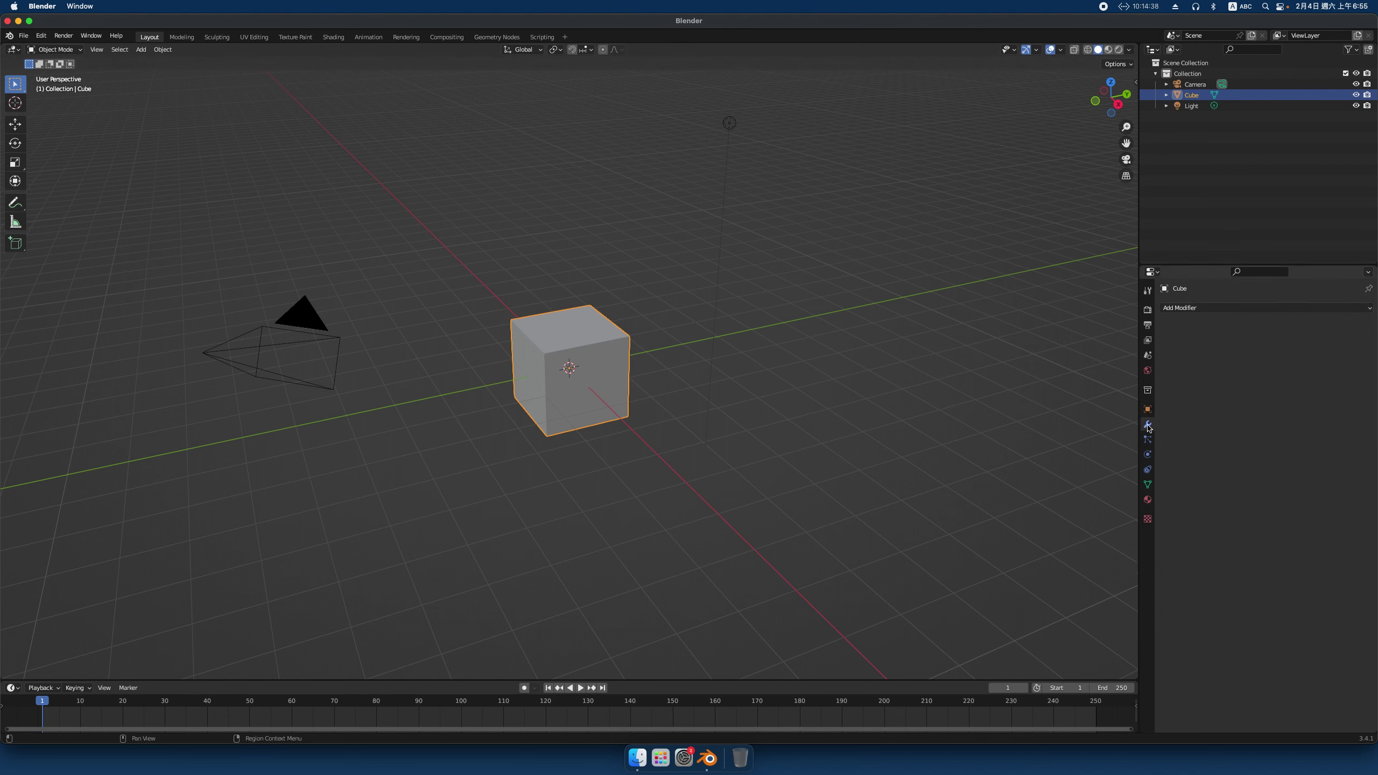
left_click(1208, 308)
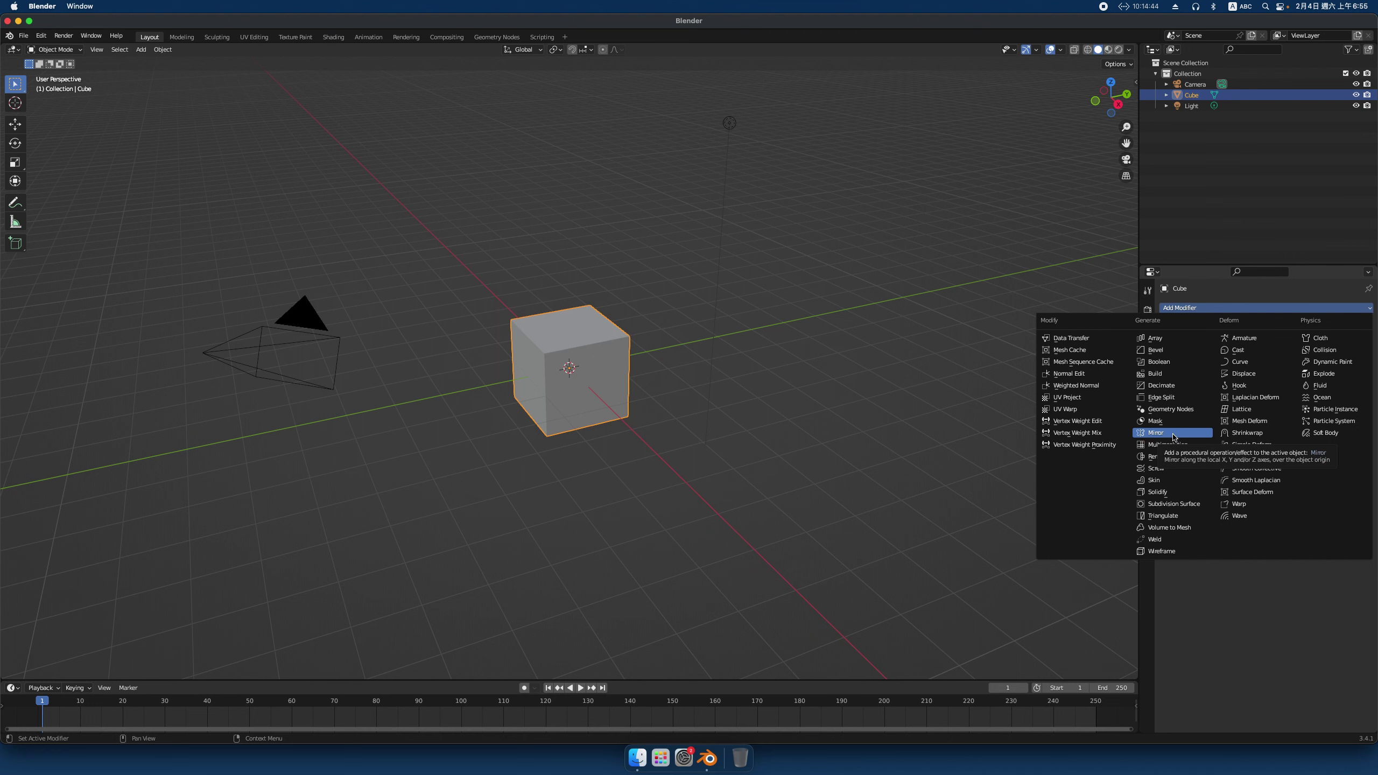
Add a Mirror modifier to the cube, leaving the X axis and no mirror object
left_click(1174, 436)
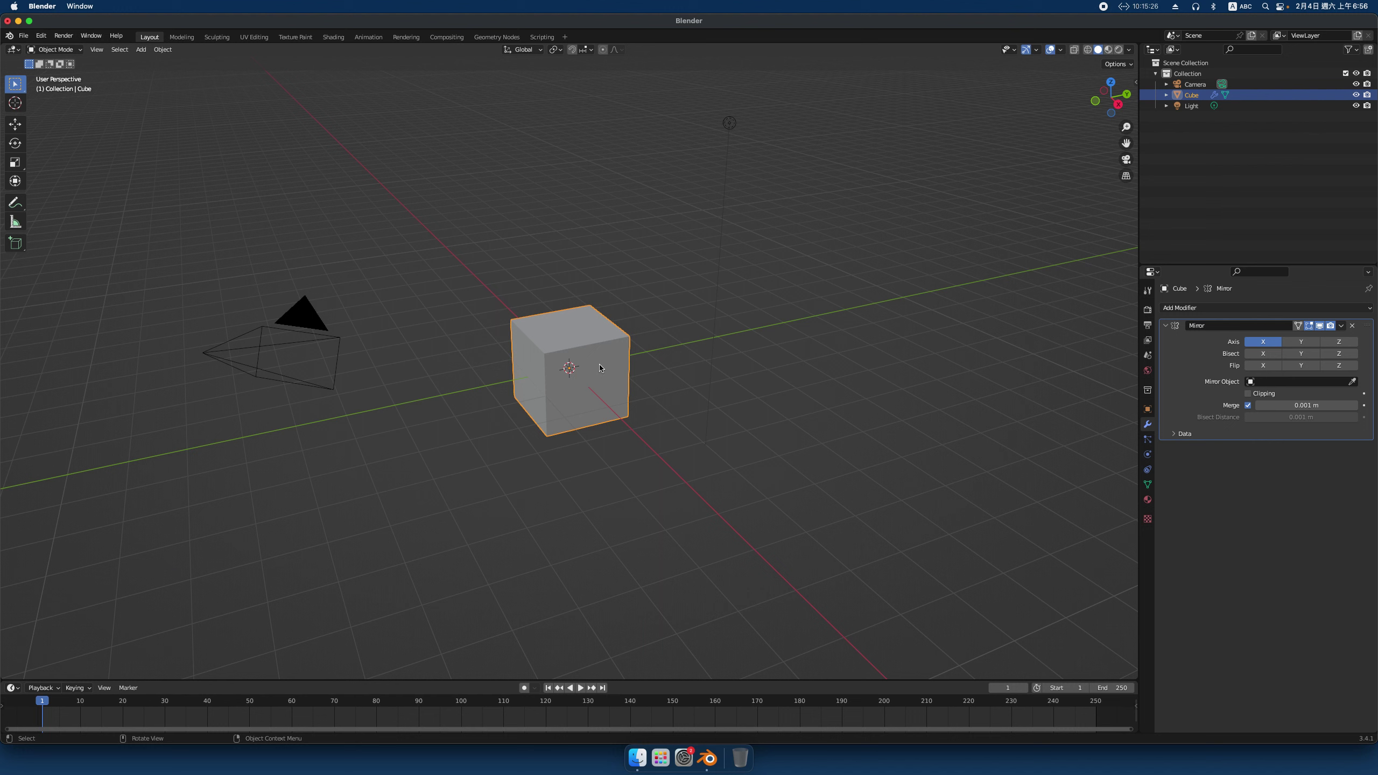
left_click(1148, 409)
Scale the cube to 3 on Z, Y and X
left_click(1304, 446)
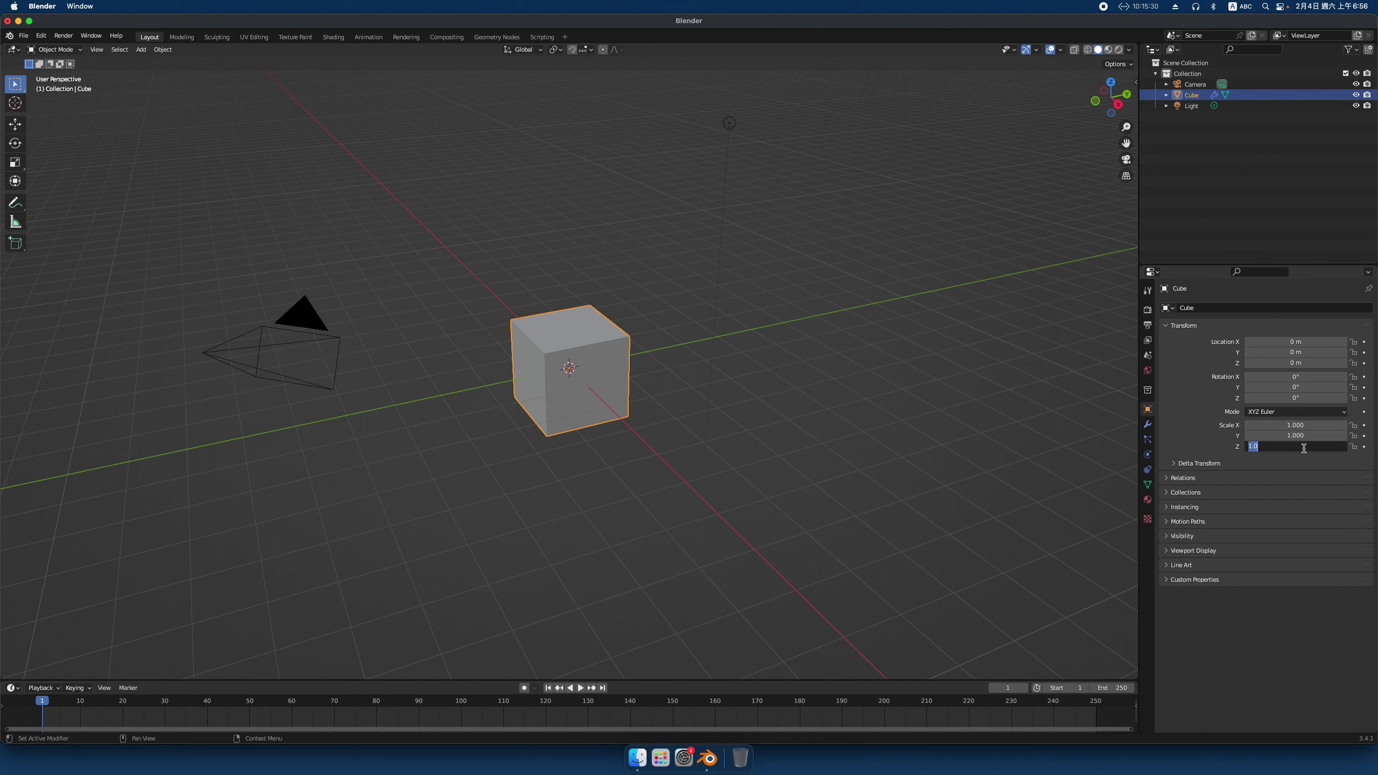
type("3")
key("Return")
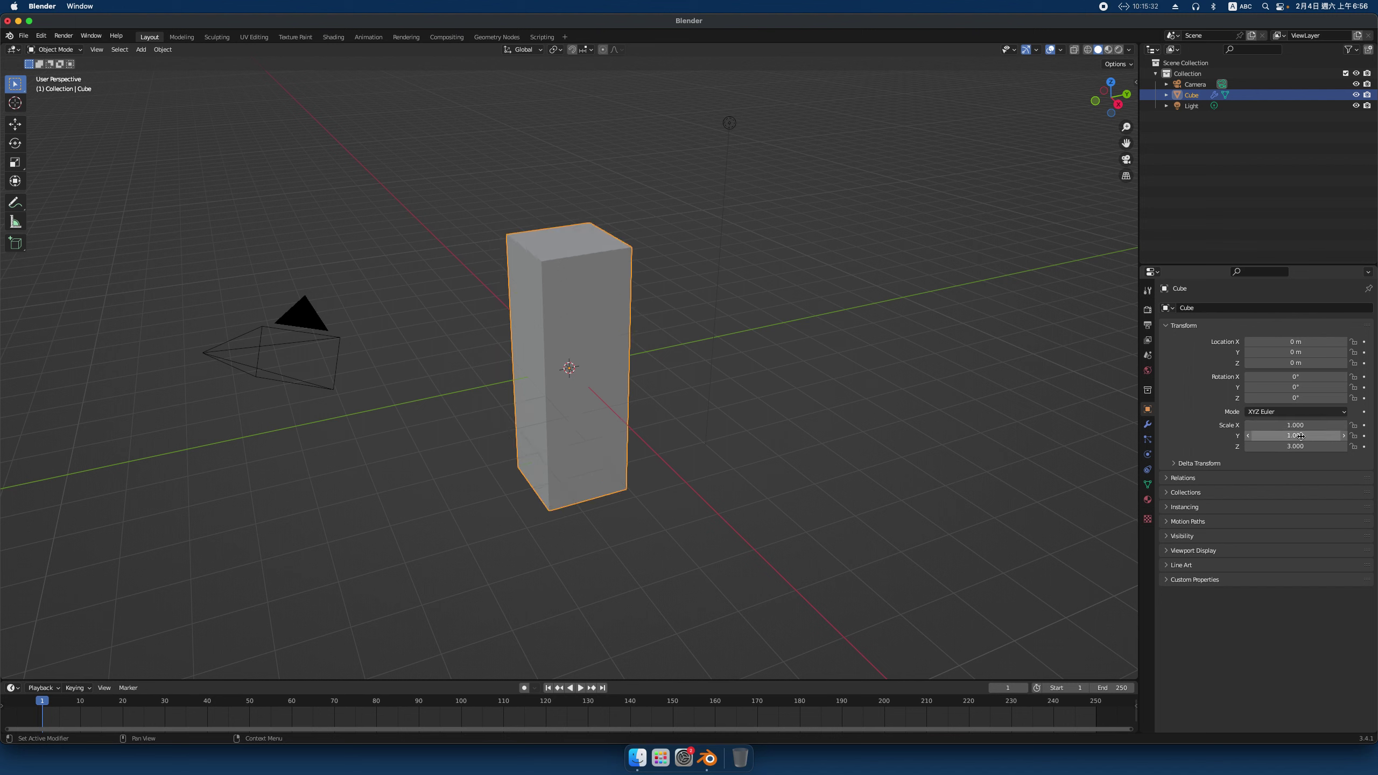
left_click(1300, 436)
type("3")
key("Return")
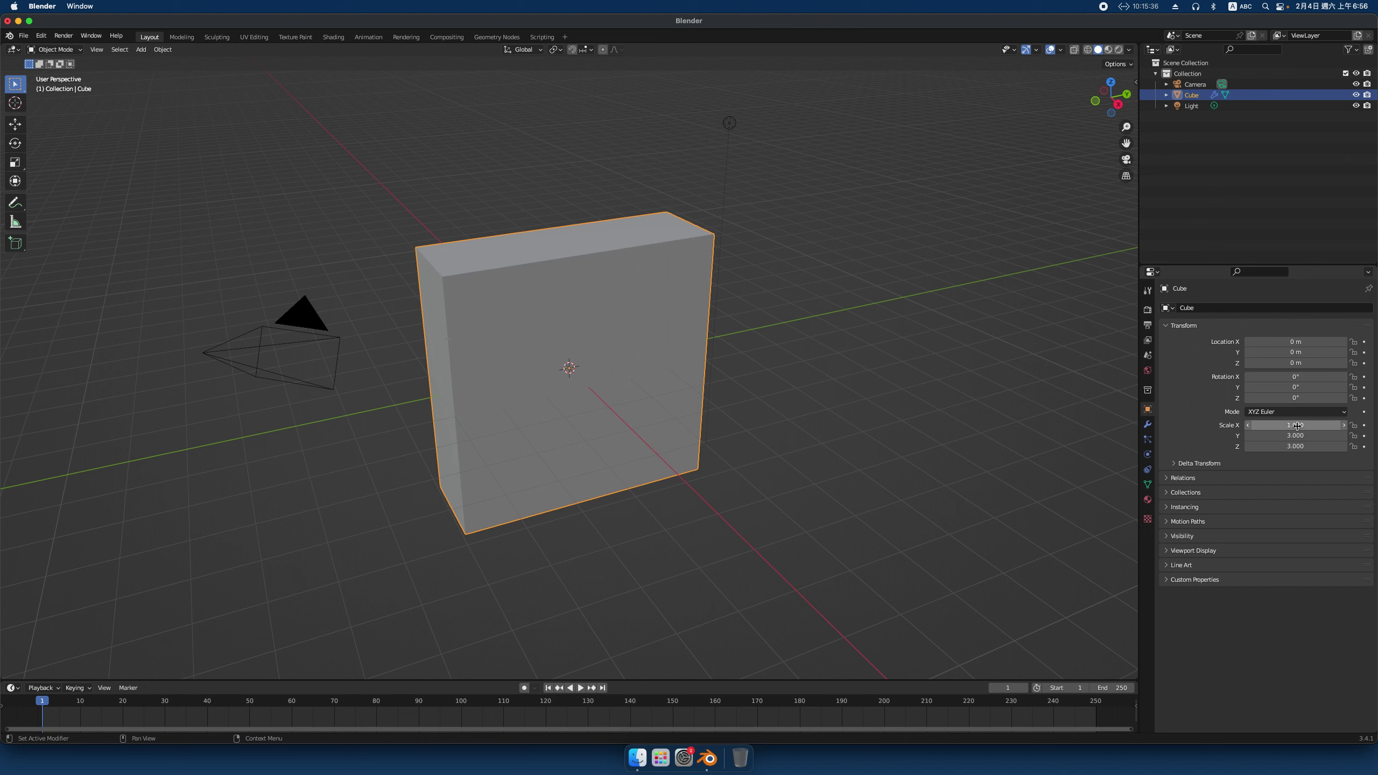
left_click(1299, 426)
type("3")
key("Return")
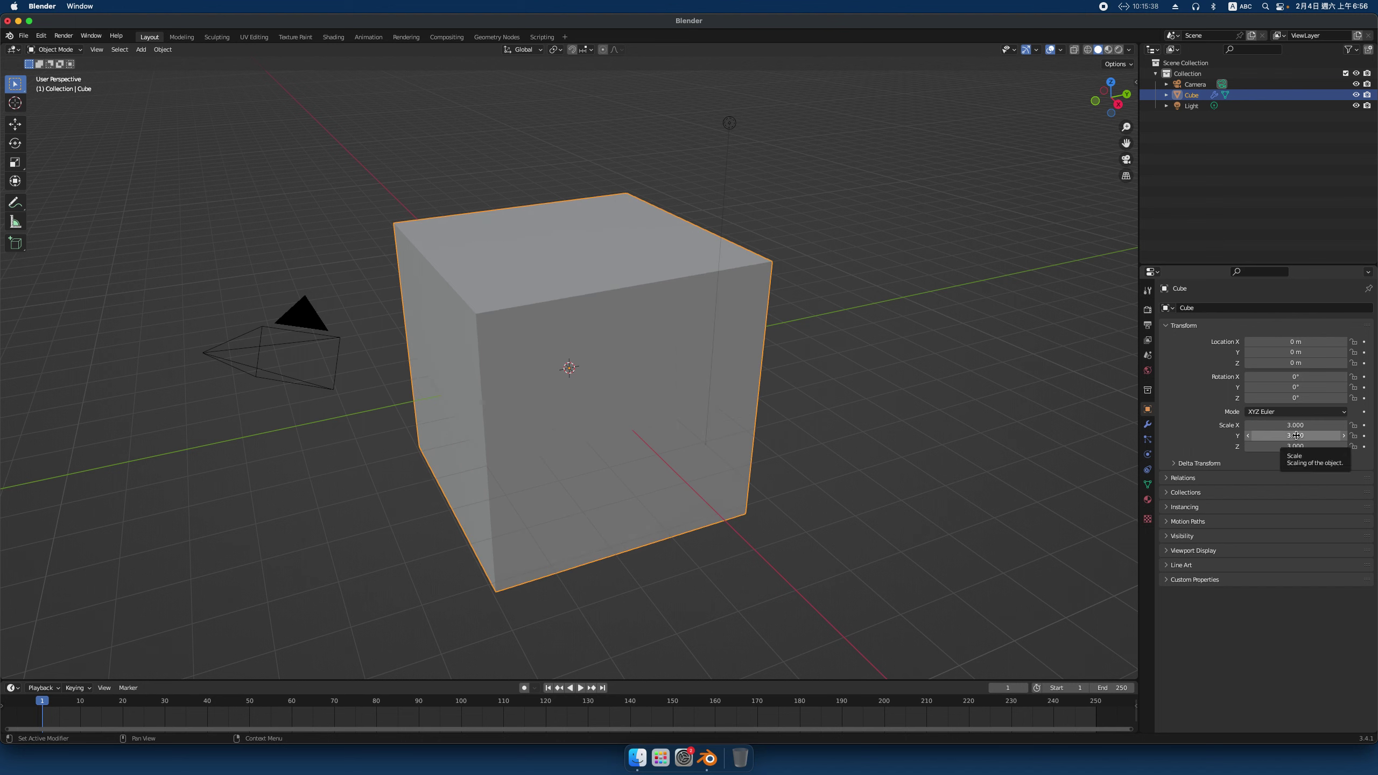
Flatten the cube to Y scale 0.1 (via 0.2) and deselect to view the thin panel
left_click(1296, 435)
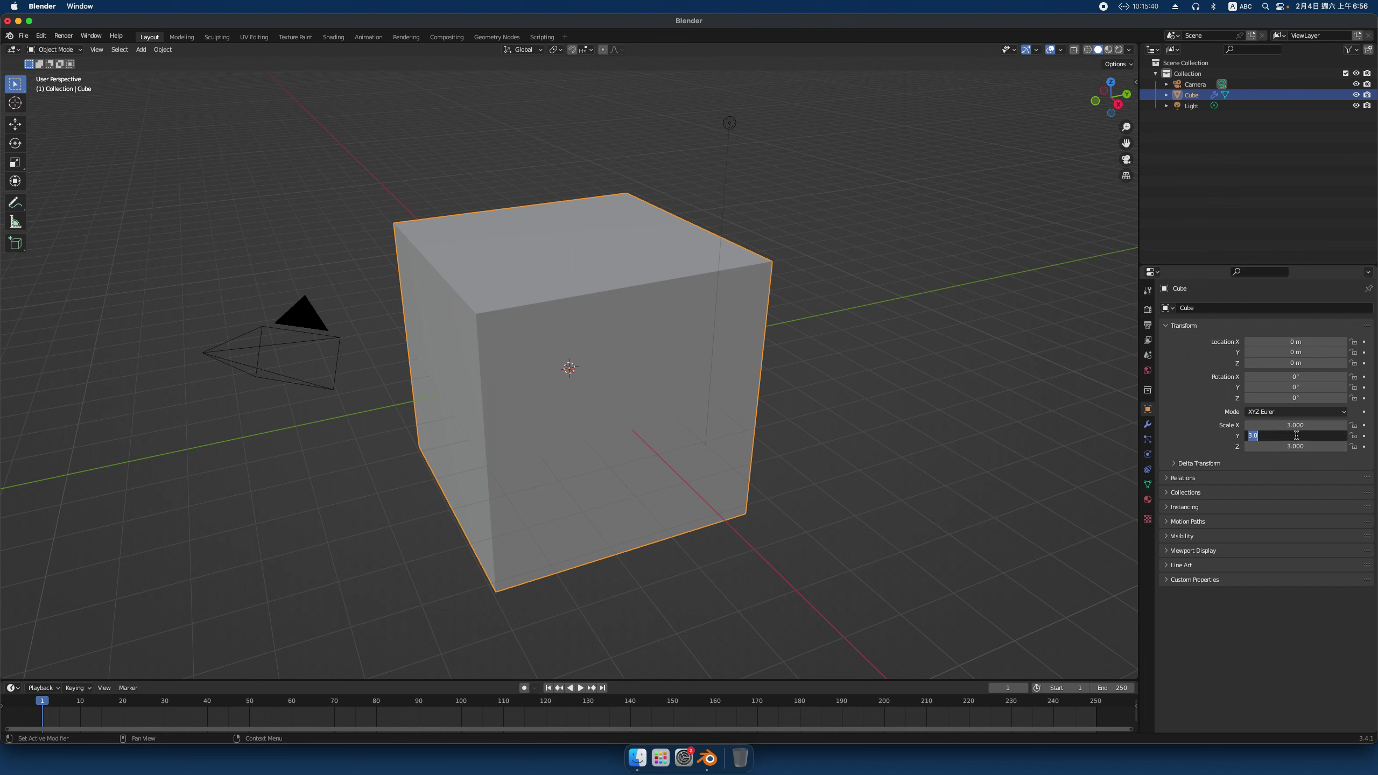
type("0.2")
key("Return")
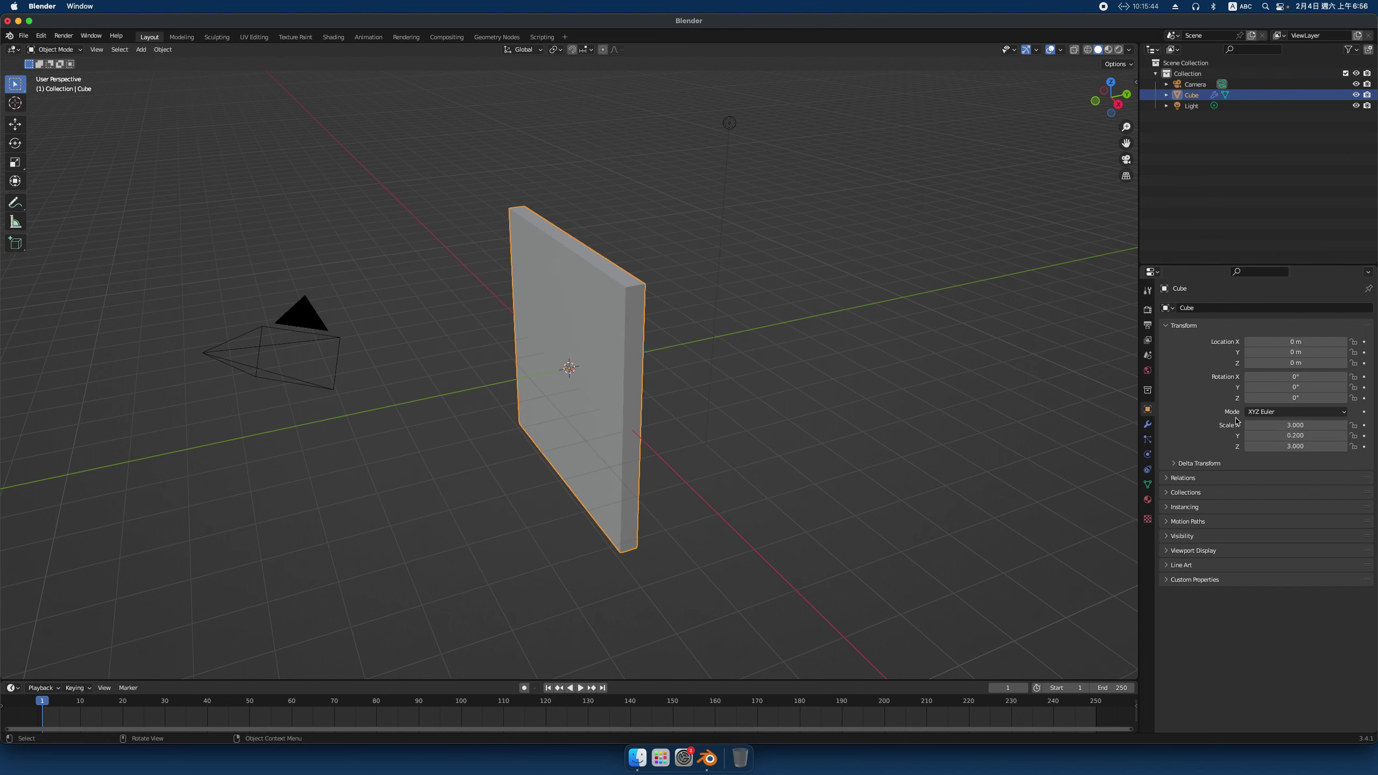
left_click(1311, 436)
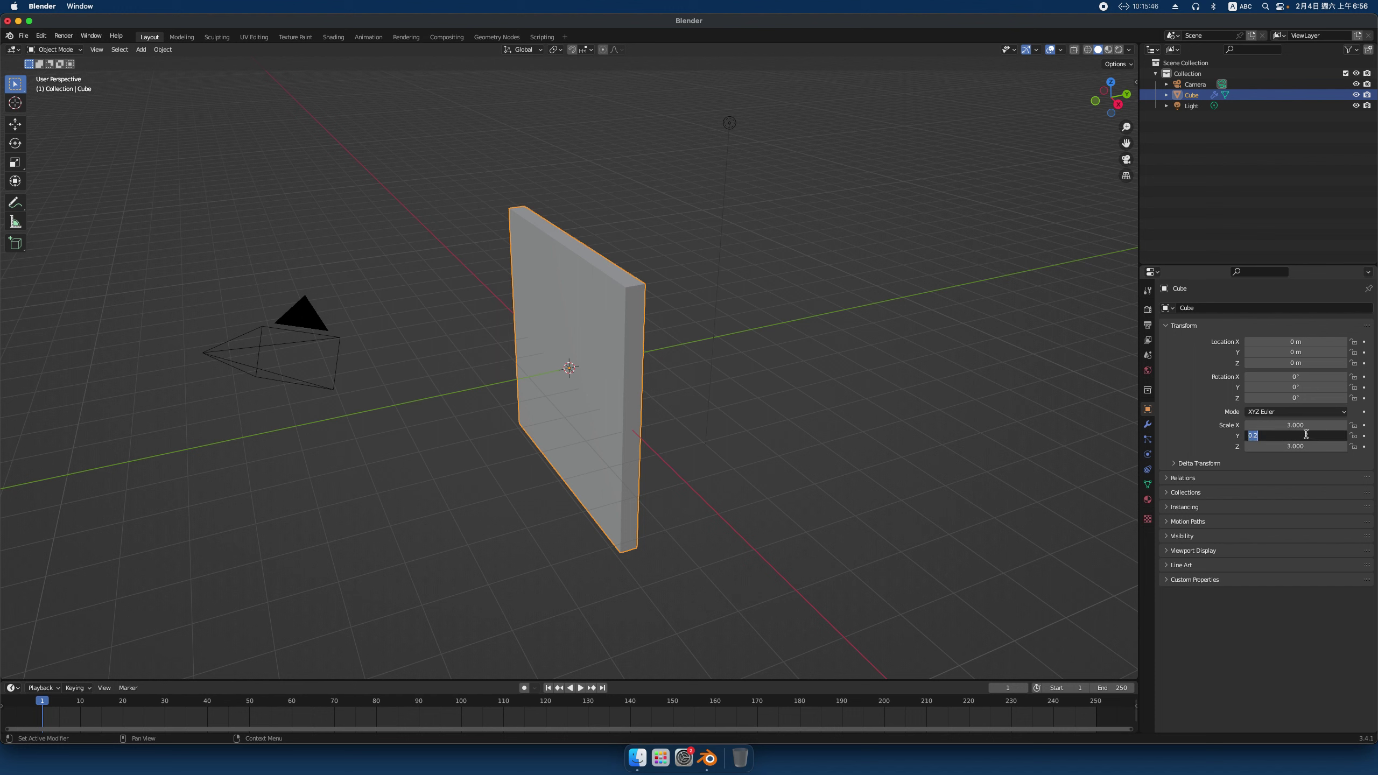
type("0.1")
key("Return")
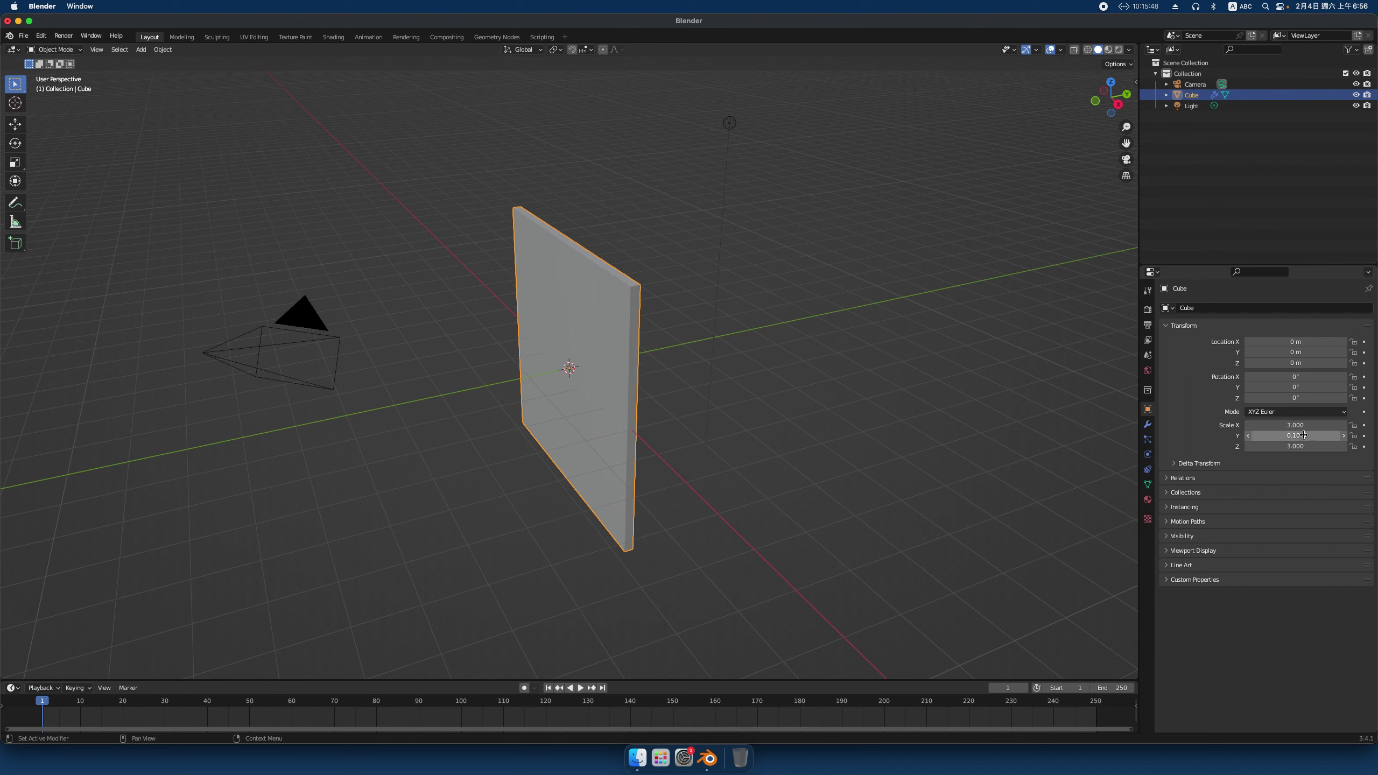
left_click(852, 388)
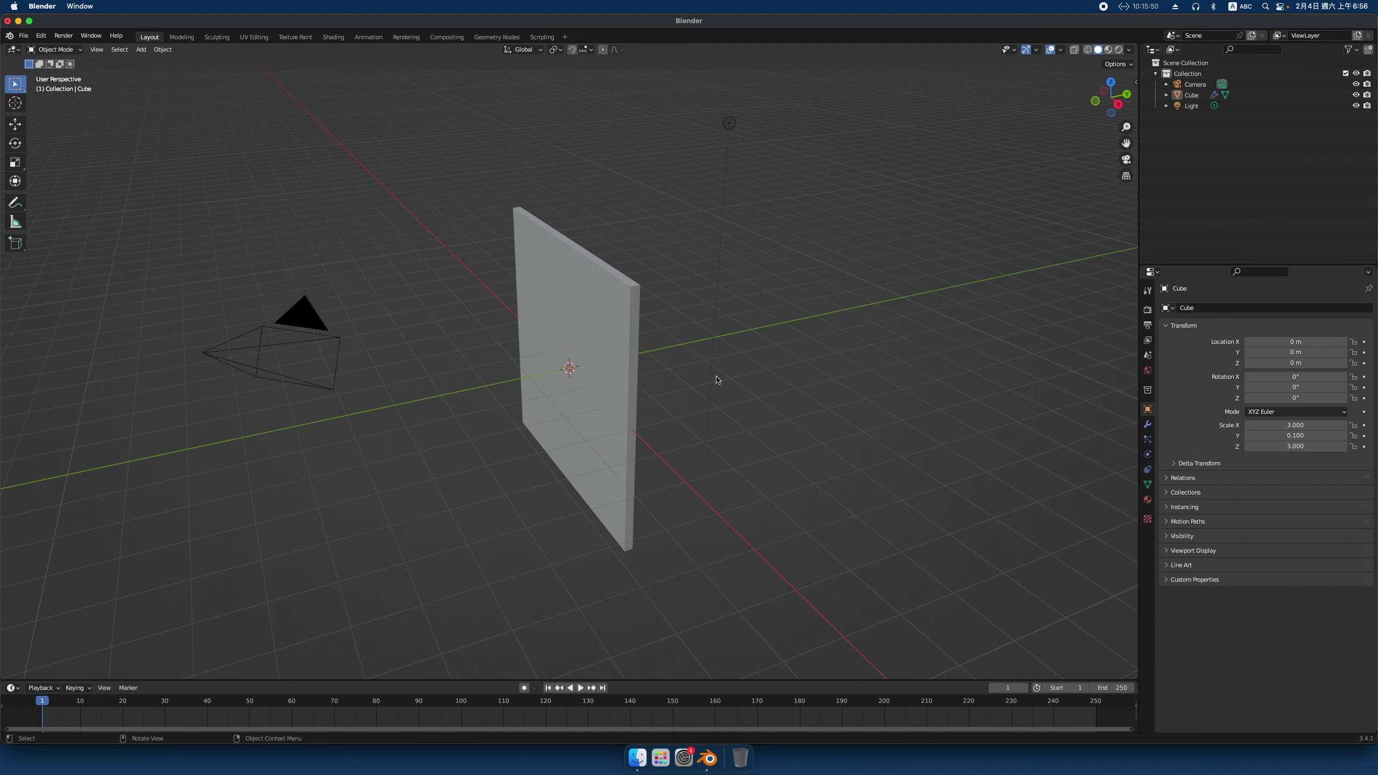
middle_click_drag(792, 388, 899, 394)
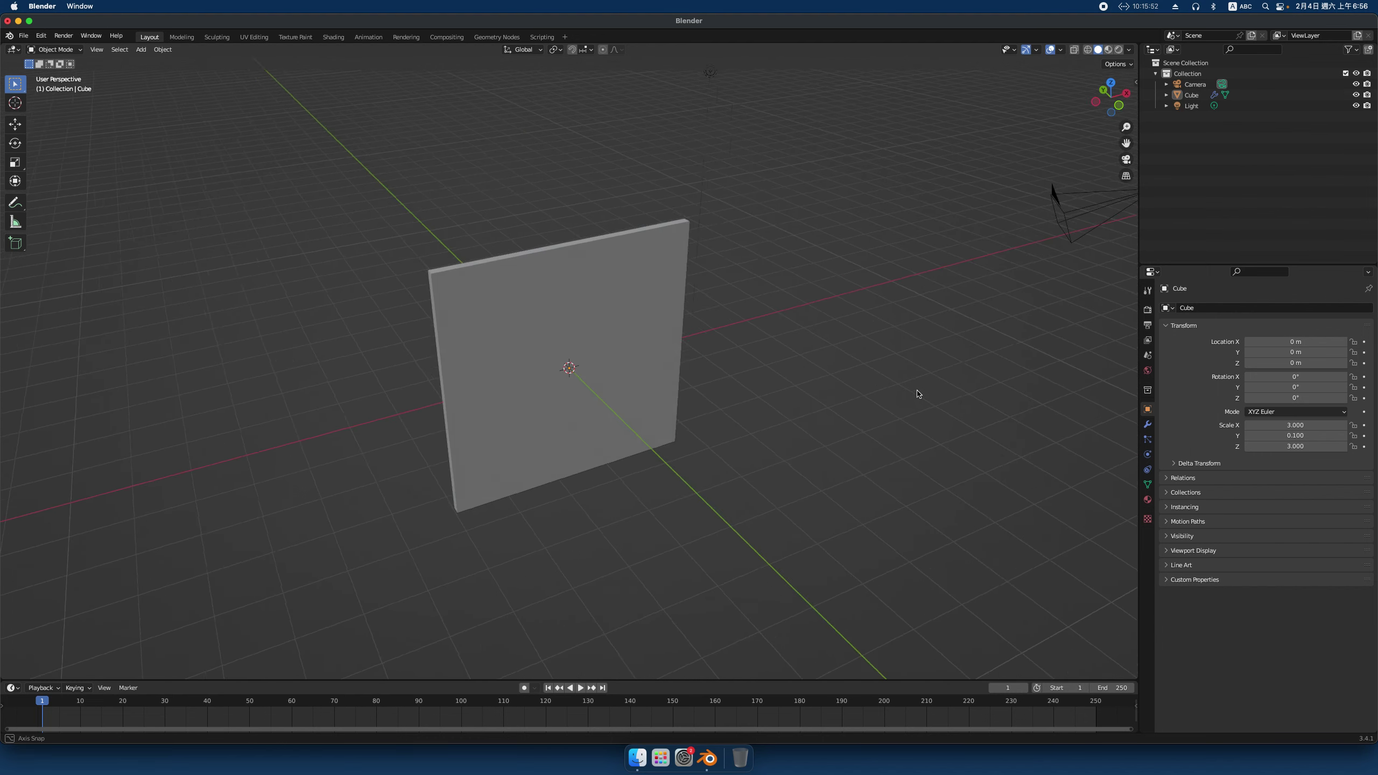
Place the 3D cursor left of the panel and add a Suzanne monkey head there
left_click(15, 102)
left_click(229, 417)
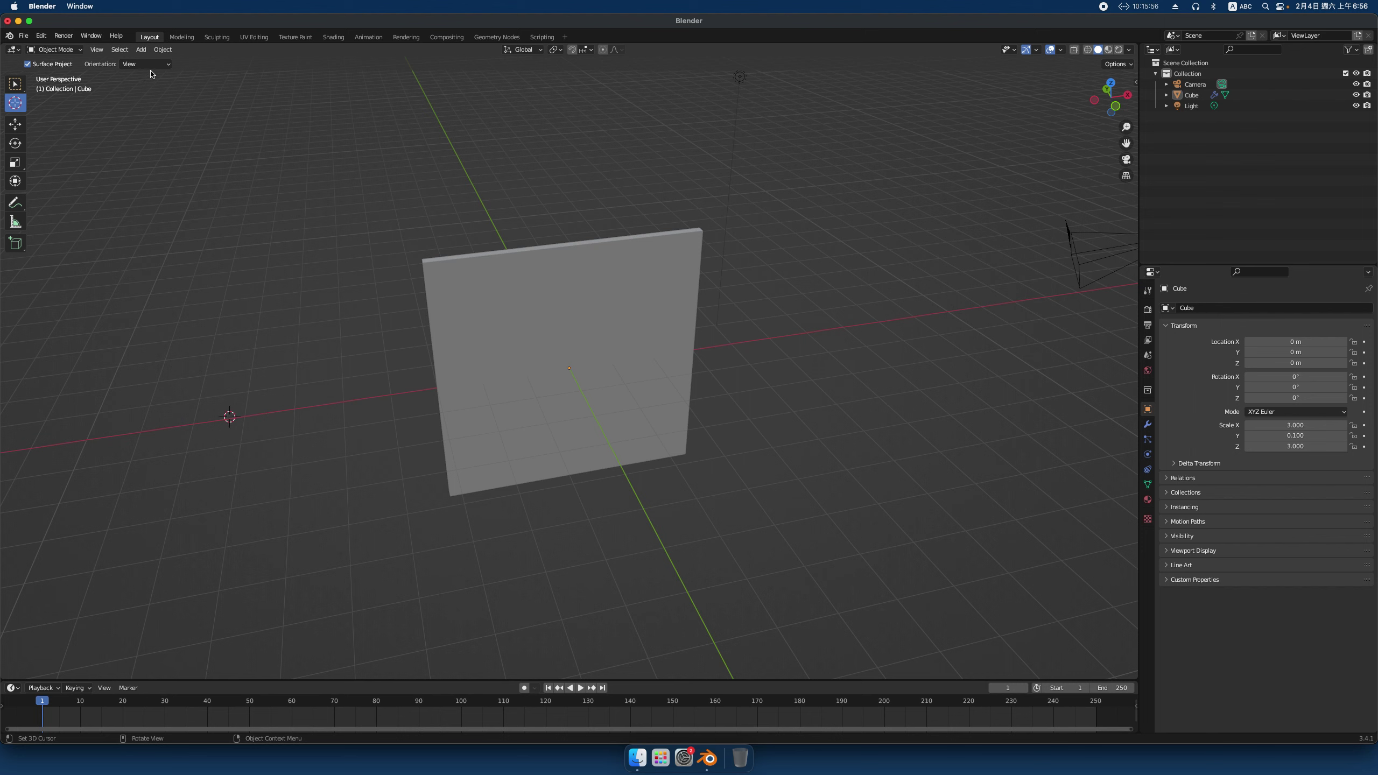
left_click(140, 49)
mouse_move(157, 62)
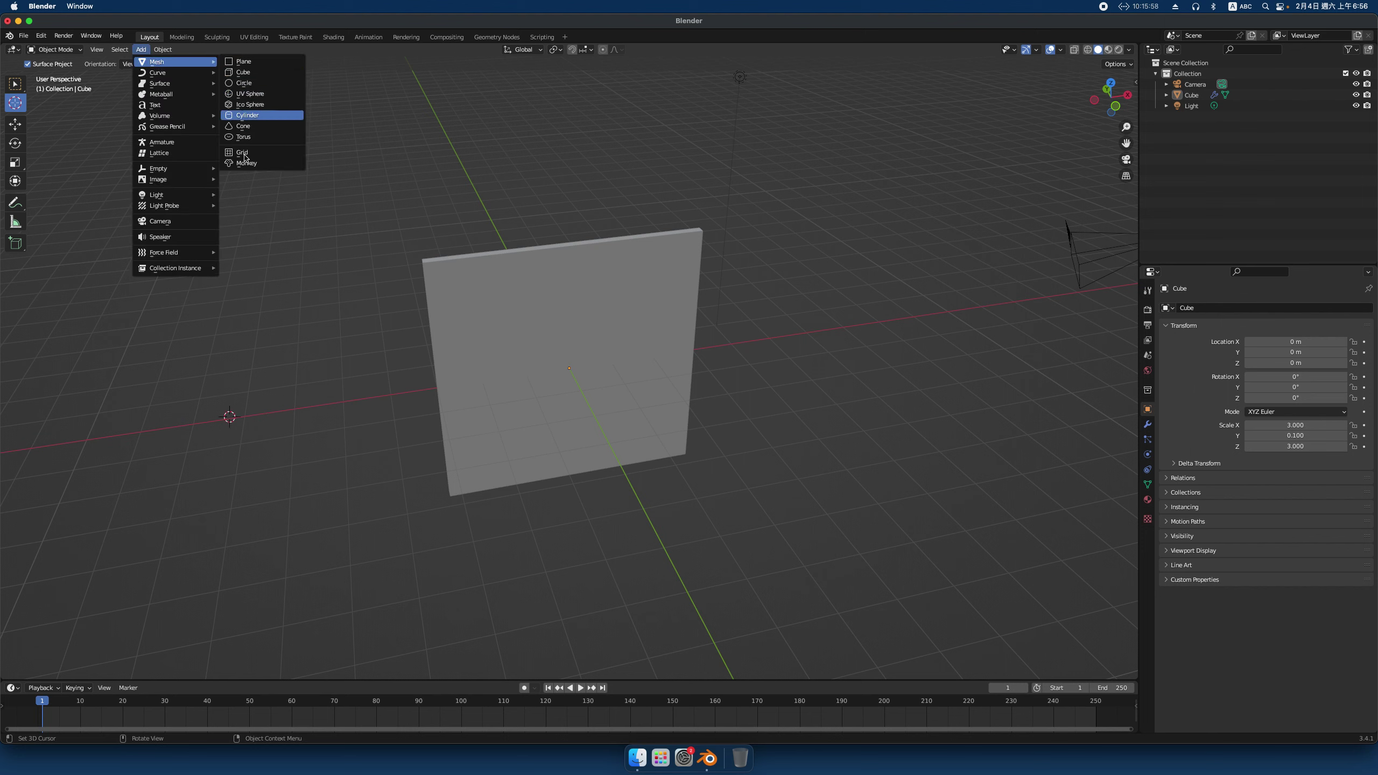
left_click(246, 163)
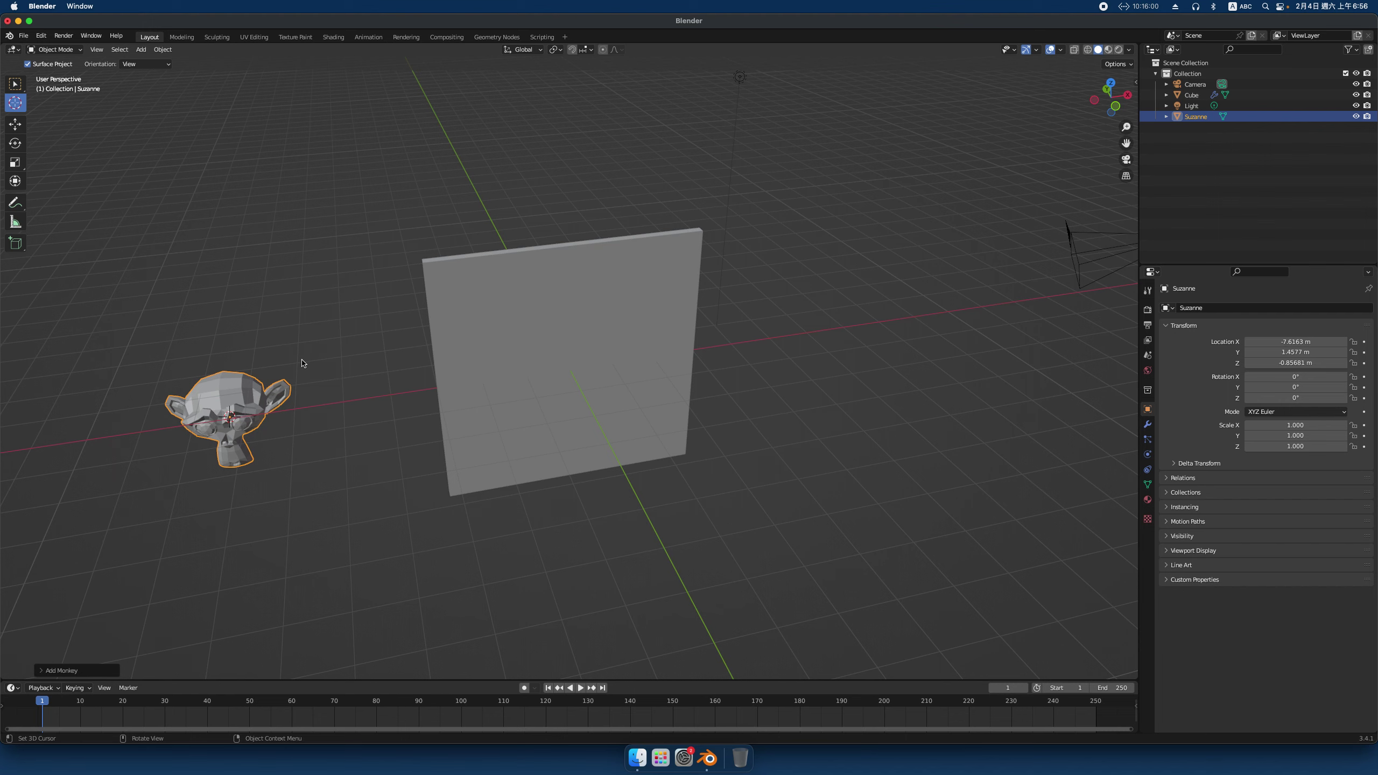
mouse_move(312, 359)
middle_mouse_down()
mouse_move(396, 375)
mouse_move(637, 289)
middle_mouse_up()
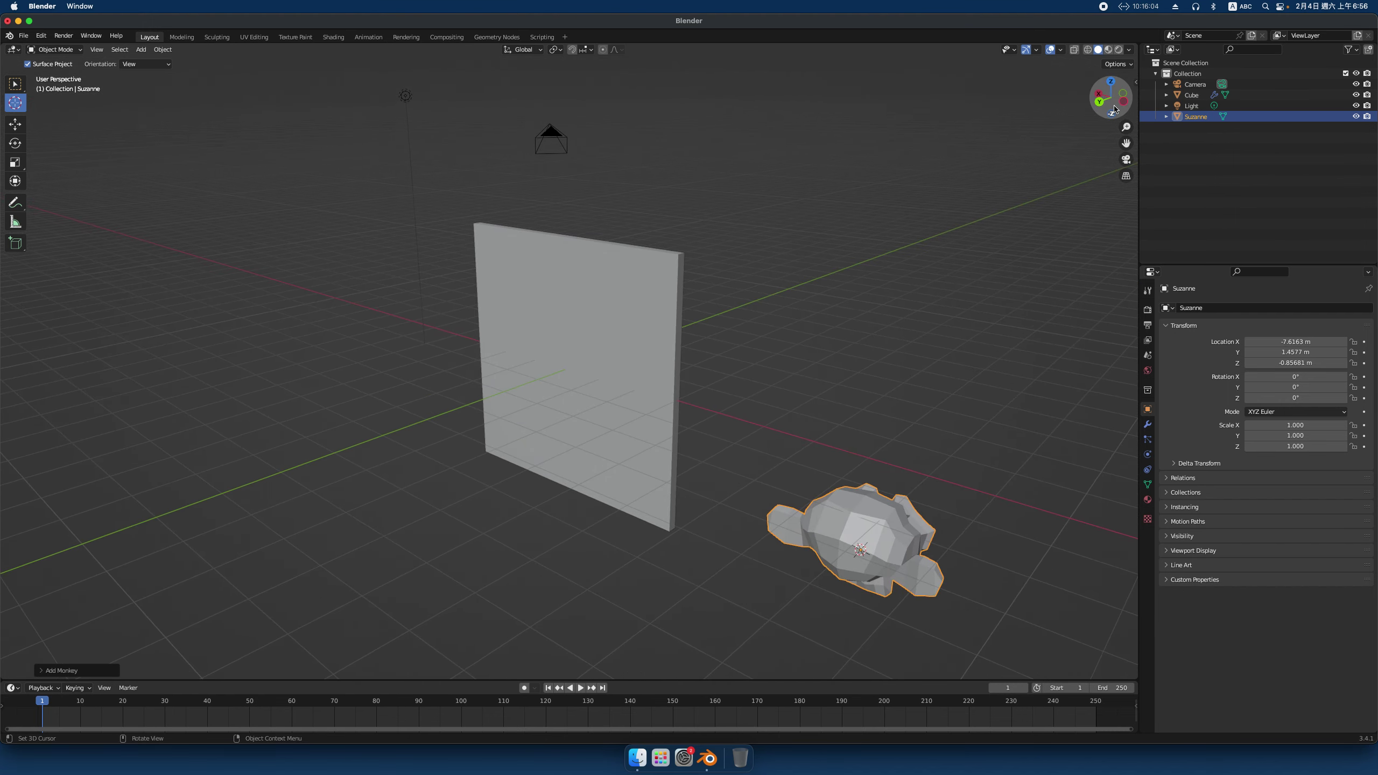
In an orthographic side view, move Suzanne further out along Y from the panel
left_click(1122, 102)
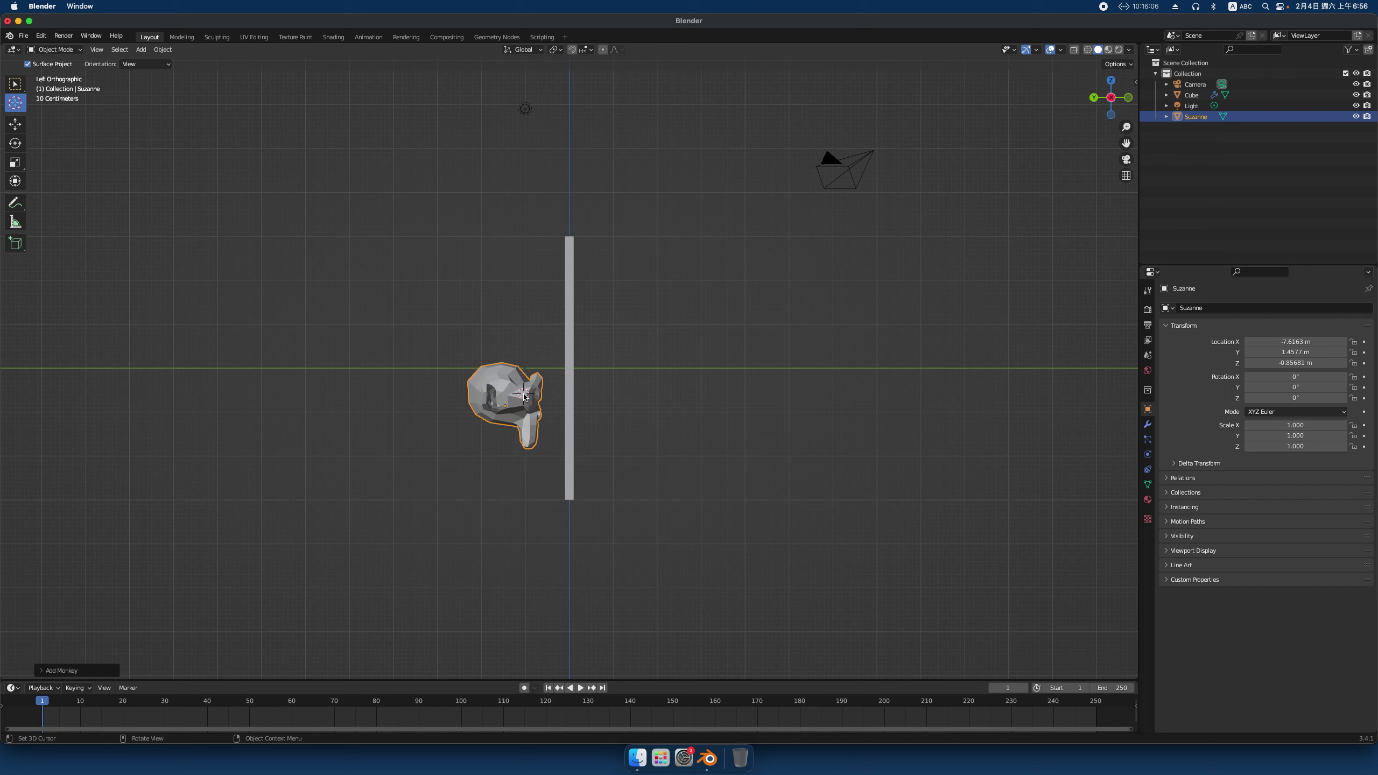
left_click(148, 124)
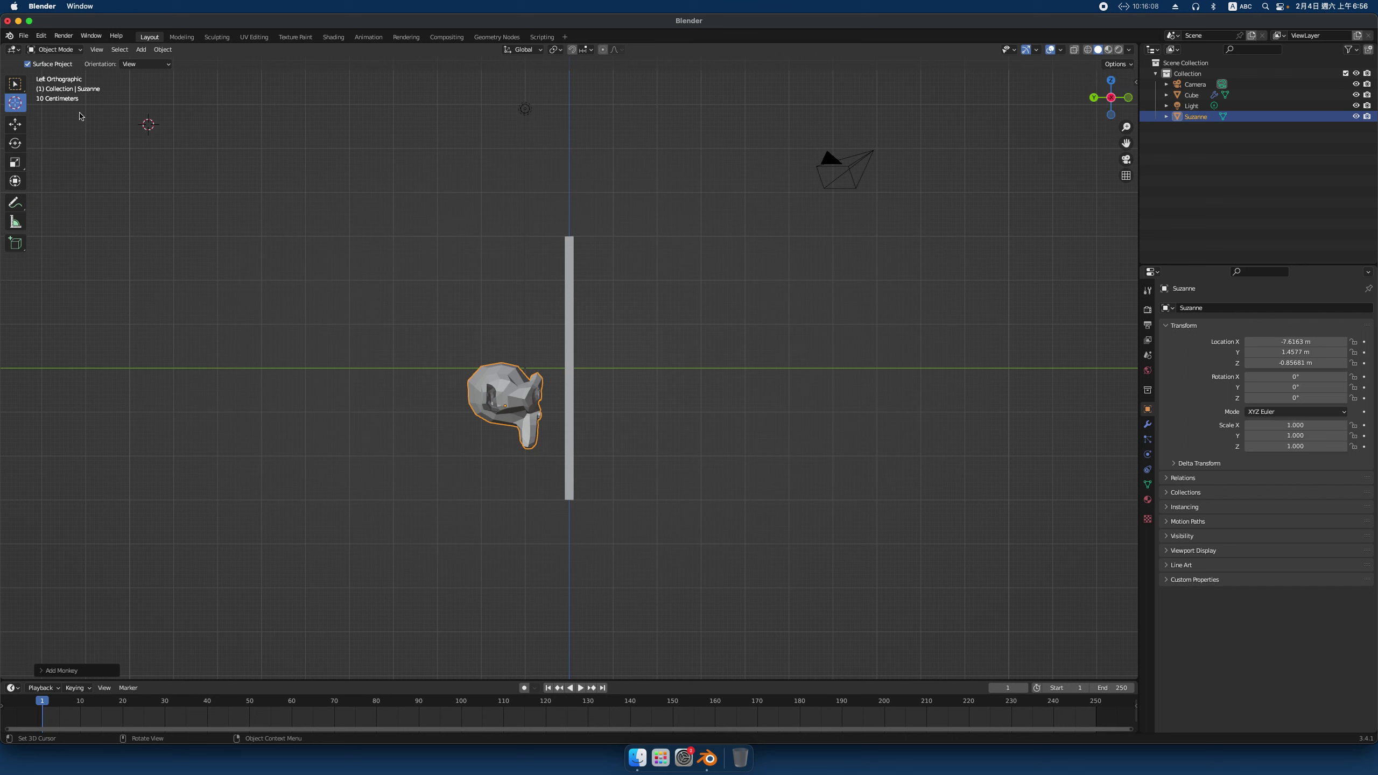
left_click(14, 124)
key("g")
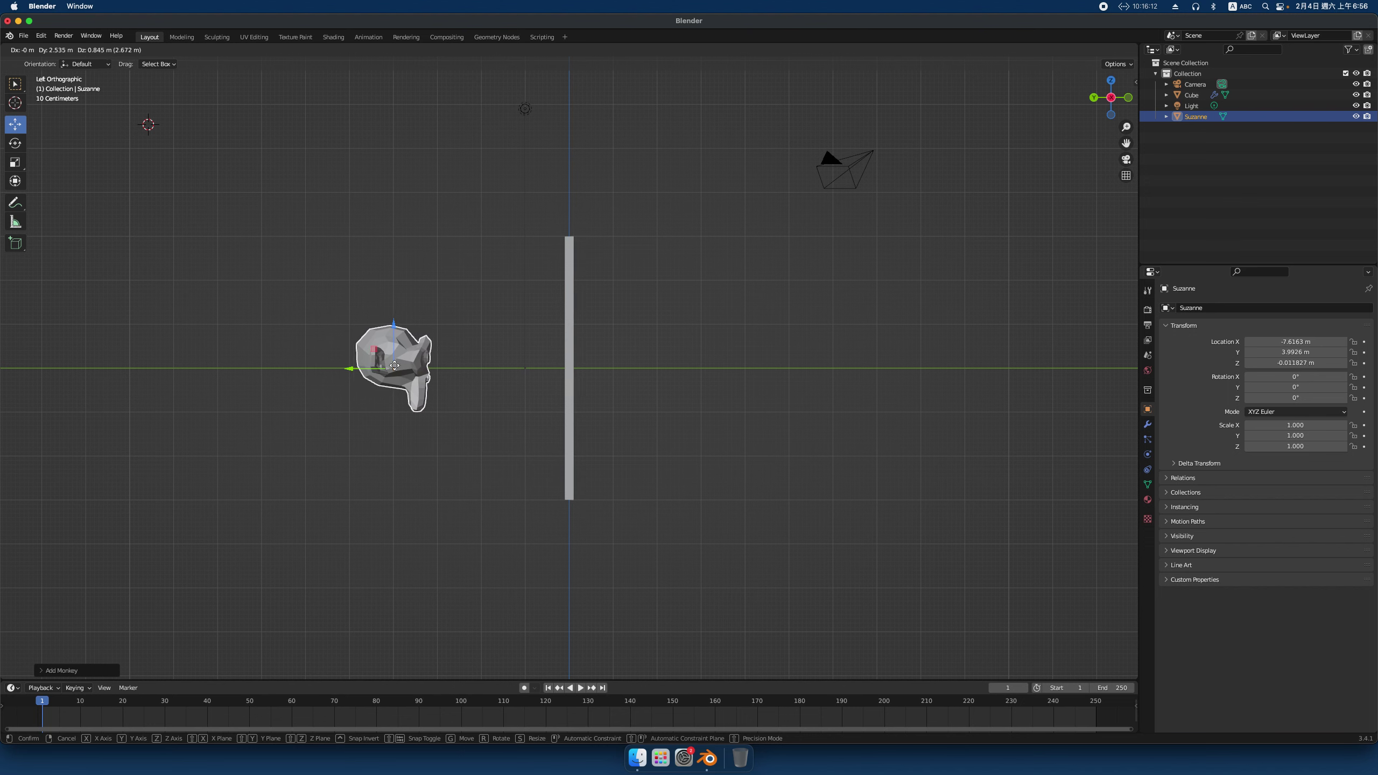
left_click(397, 368)
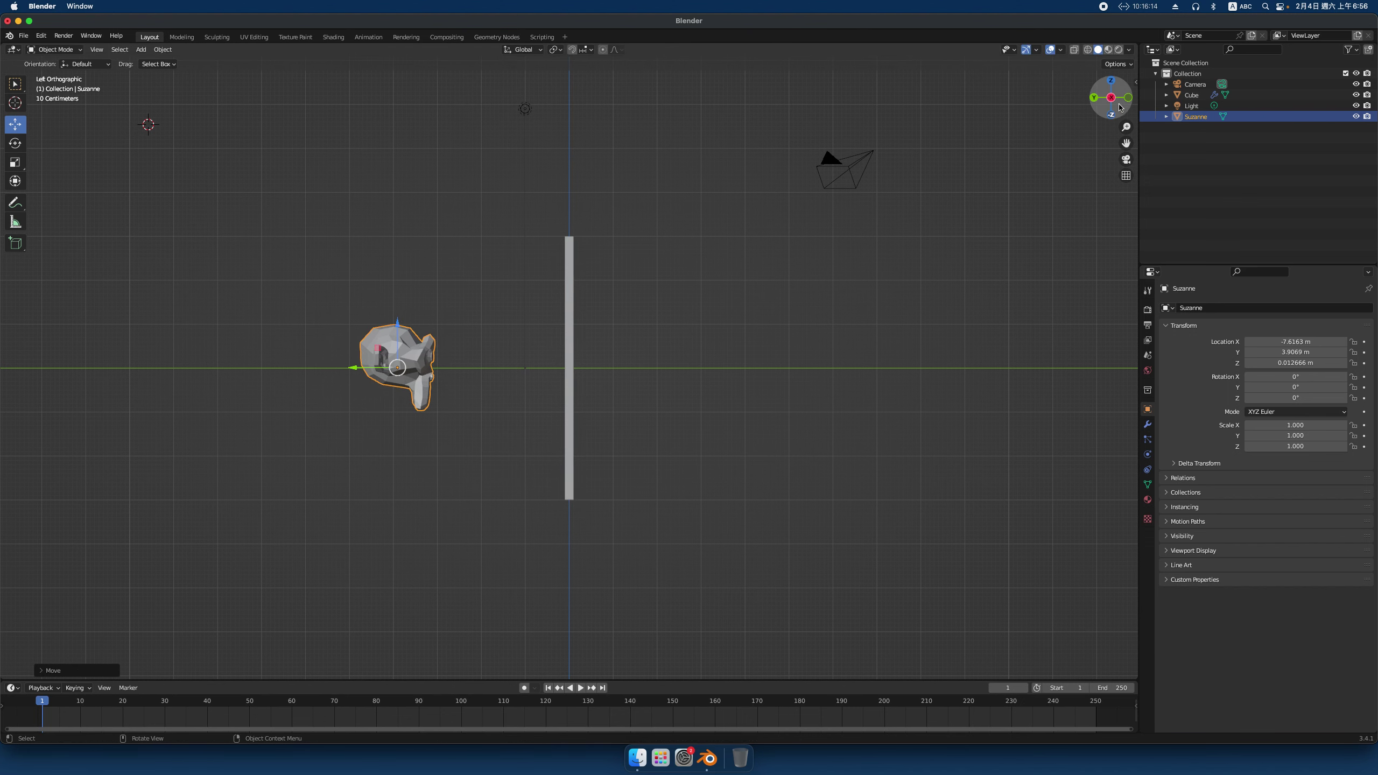
In front orthographic view, centre Suzanne over the panel, then deselect her
key("KP_1")
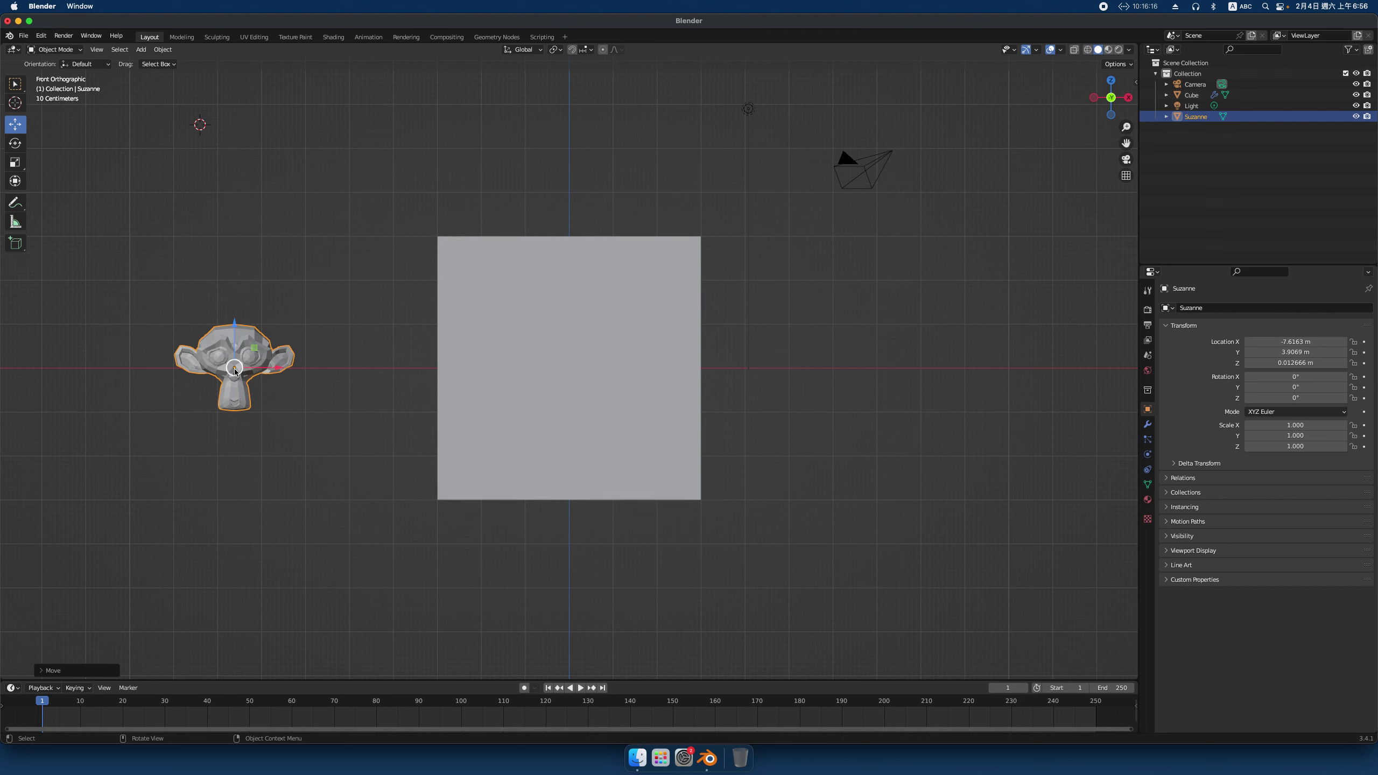
key("g")
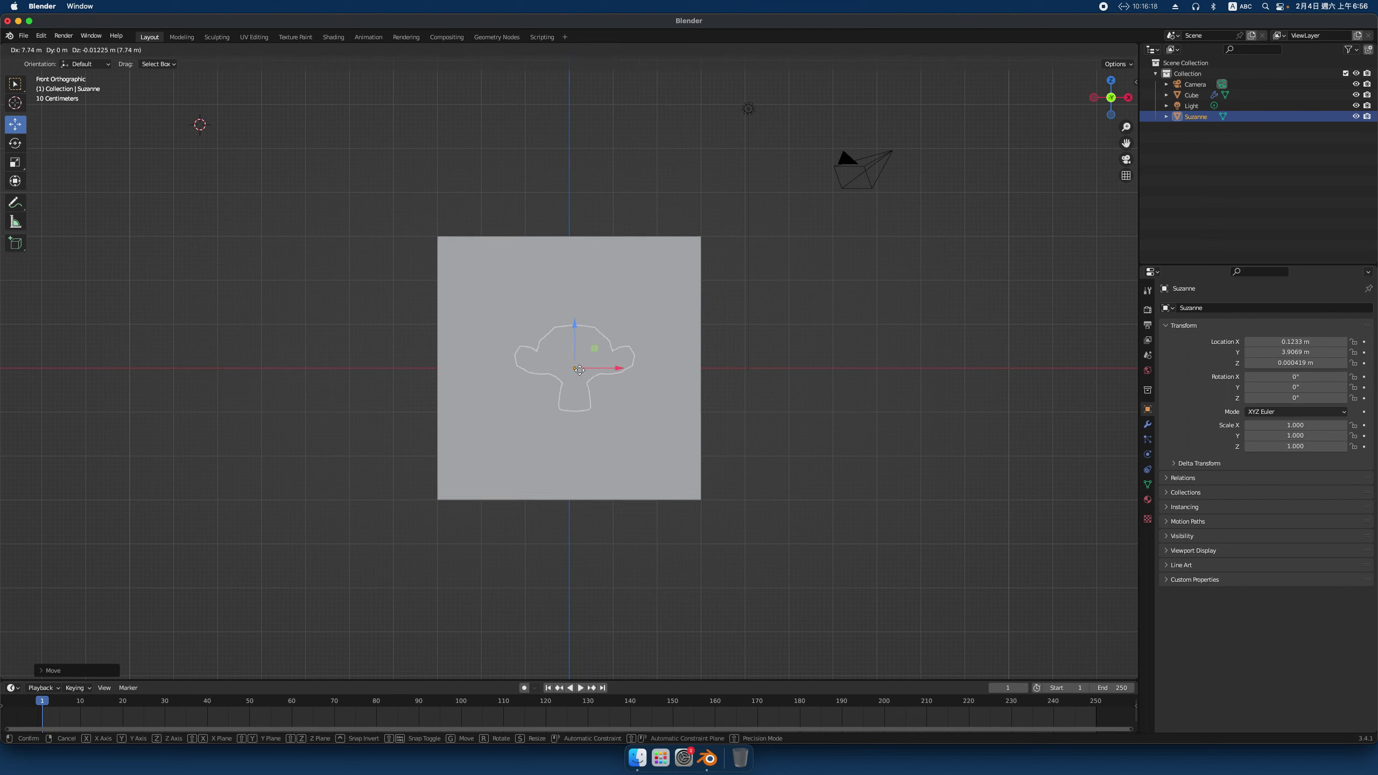
left_click(578, 370)
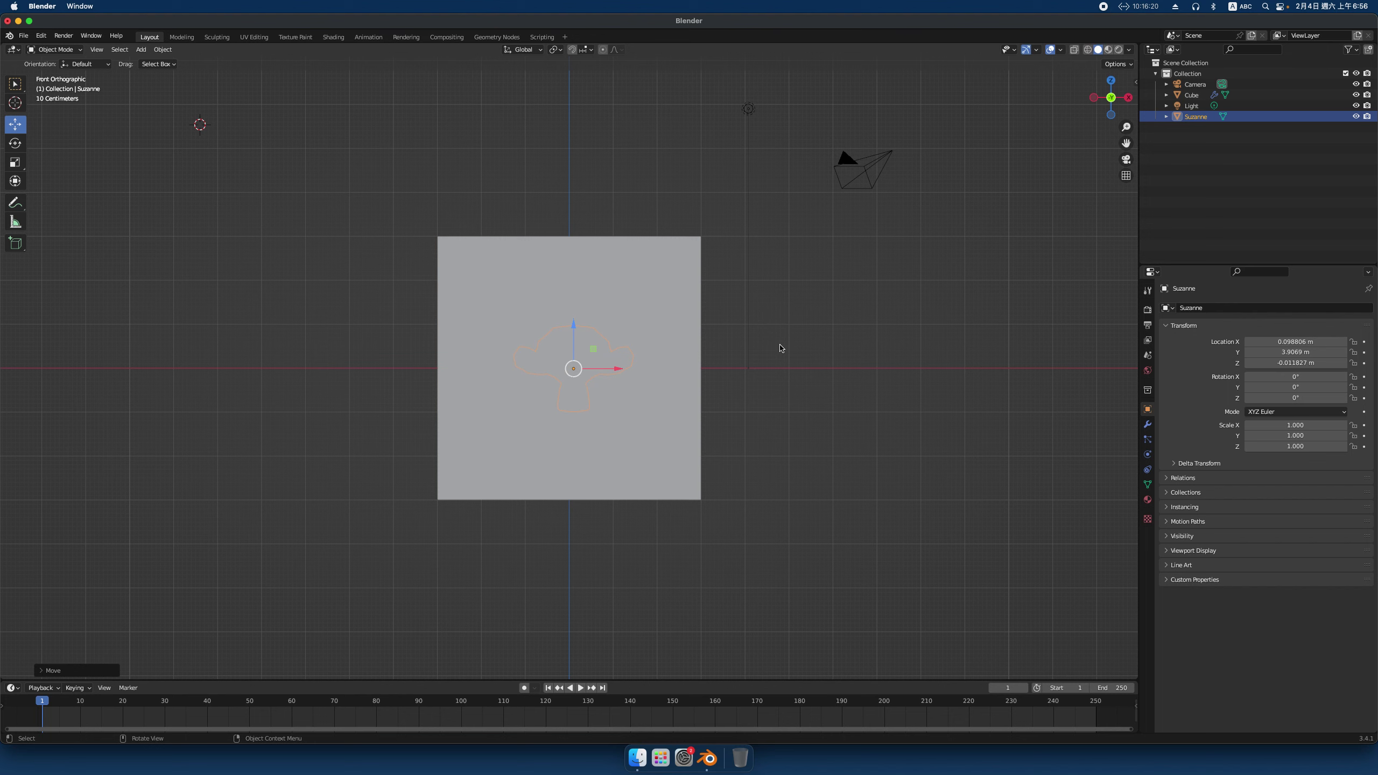
left_click(781, 347)
mouse_move(812, 345)
middle_mouse_down()
mouse_move(751, 358)
mouse_move(791, 359)
middle_mouse_up()
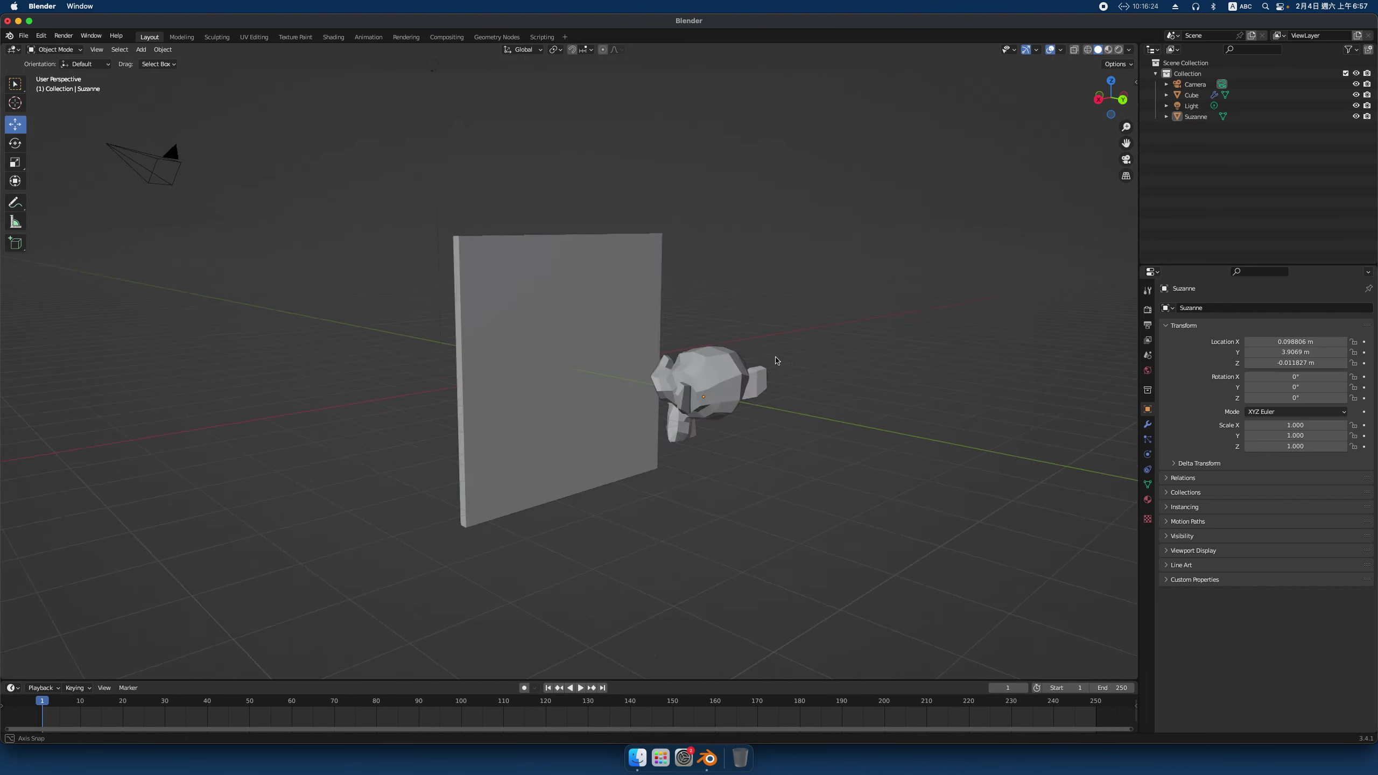
Select Suzanne and open the Add Modifier list in her modifier settings
middle_click_drag(791, 358, 783, 359)
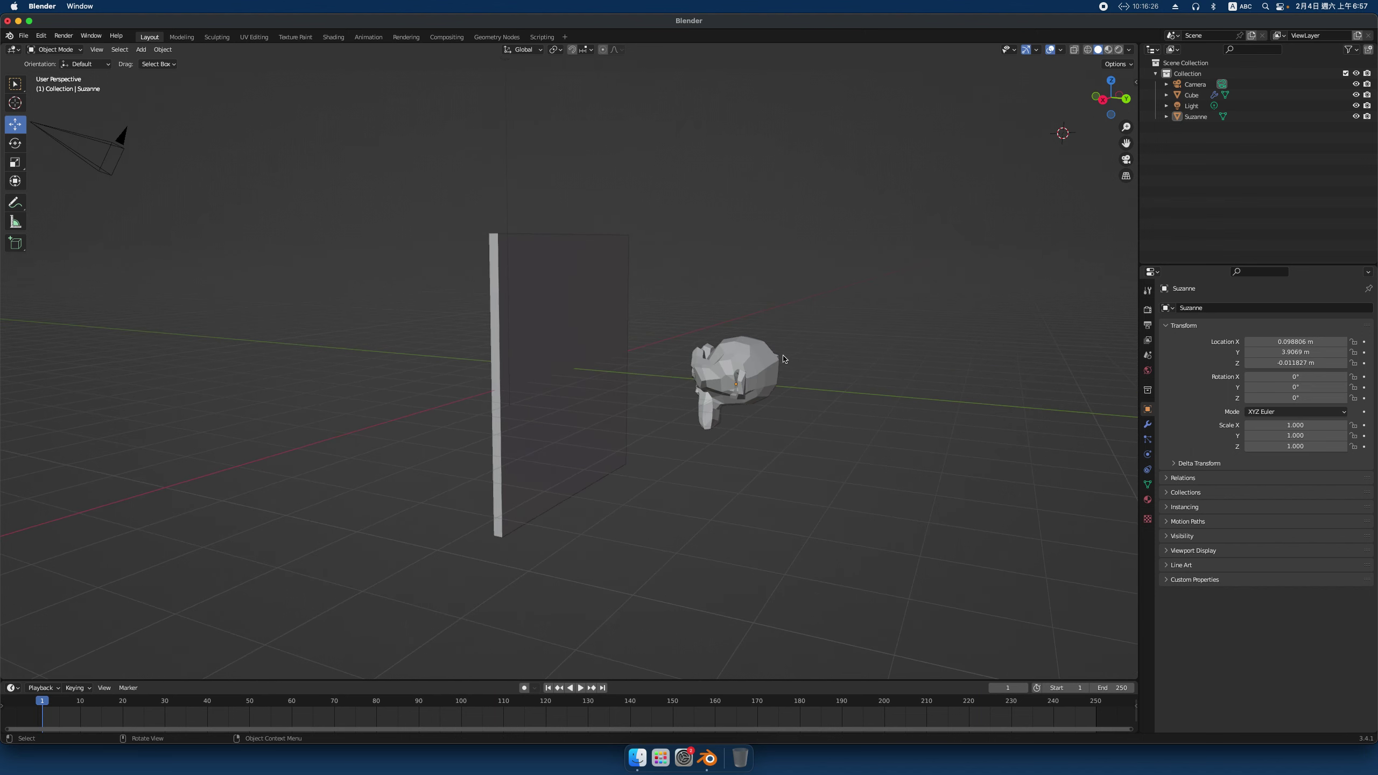
left_click(14, 84)
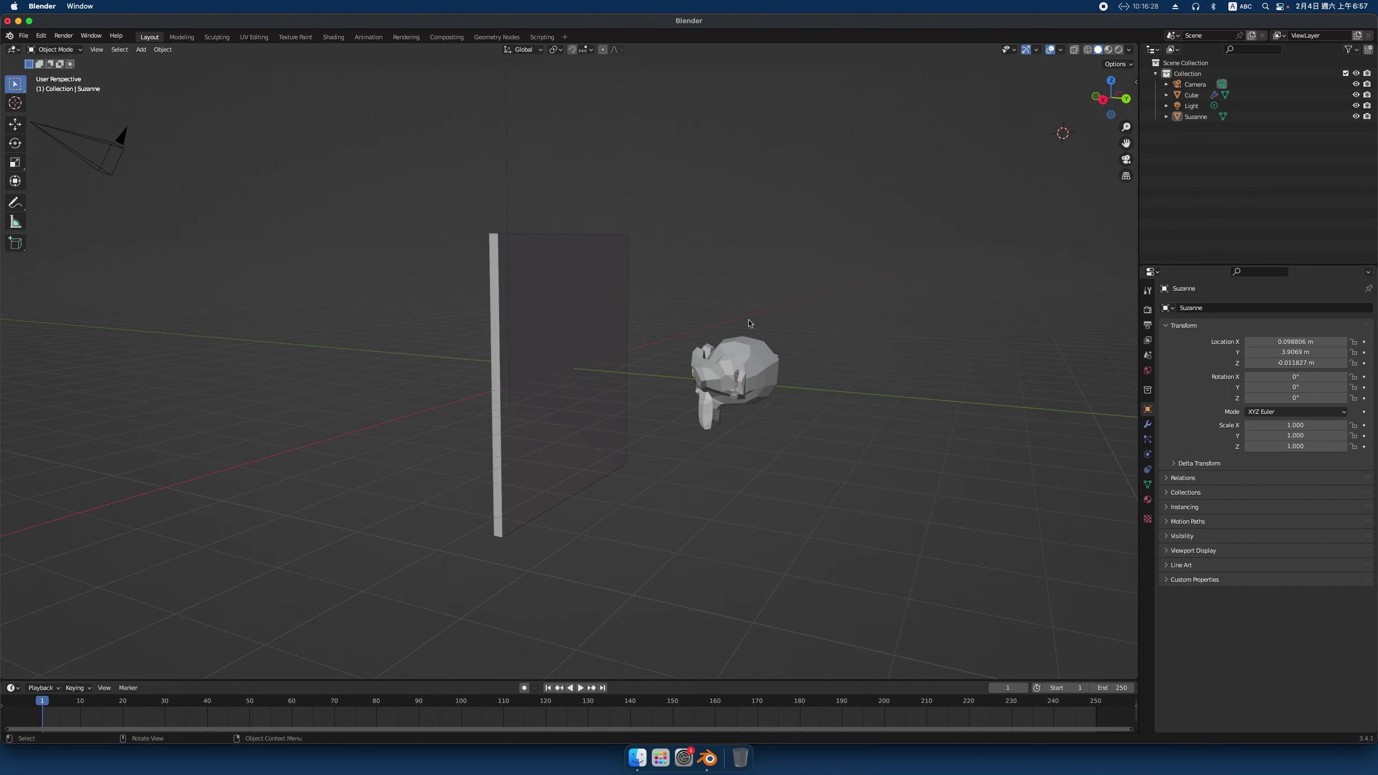
left_click(747, 372)
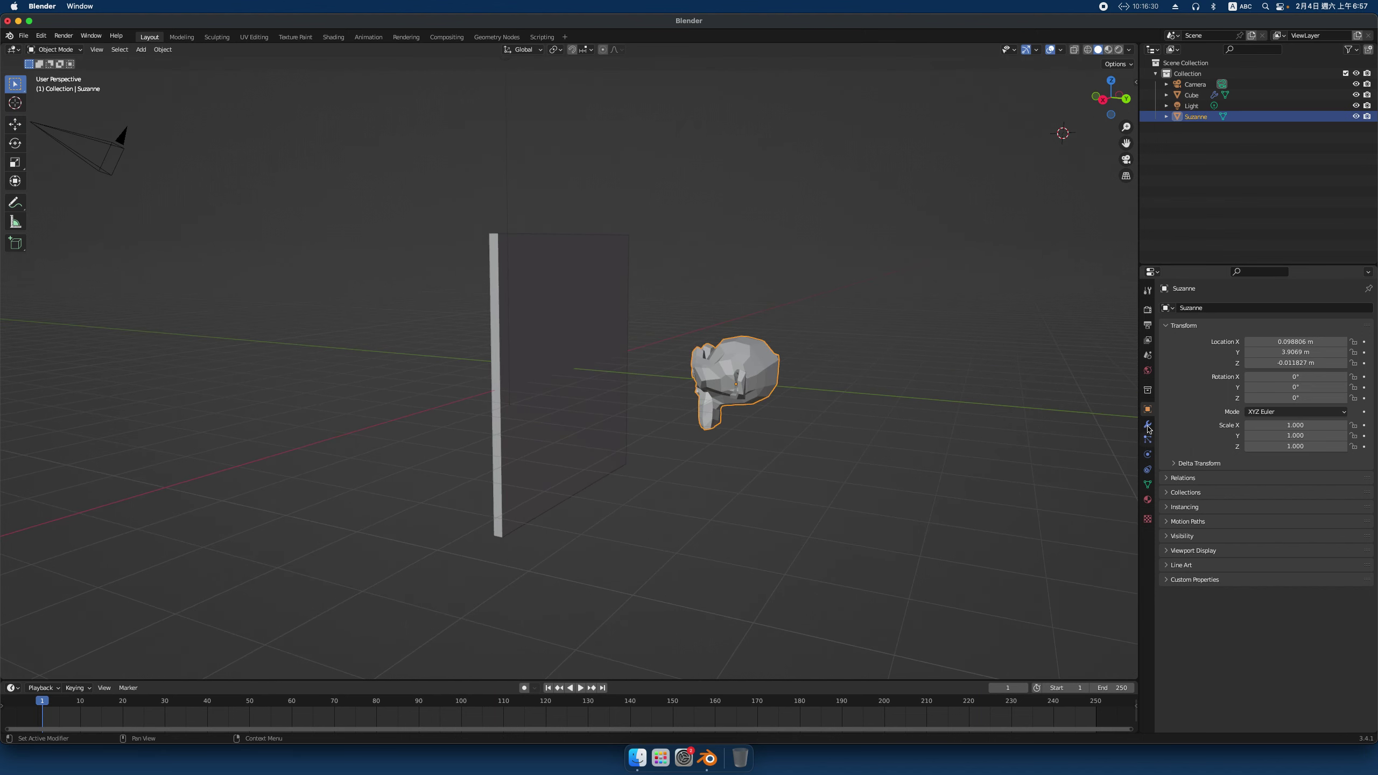
left_click(1147, 425)
left_click(1212, 308)
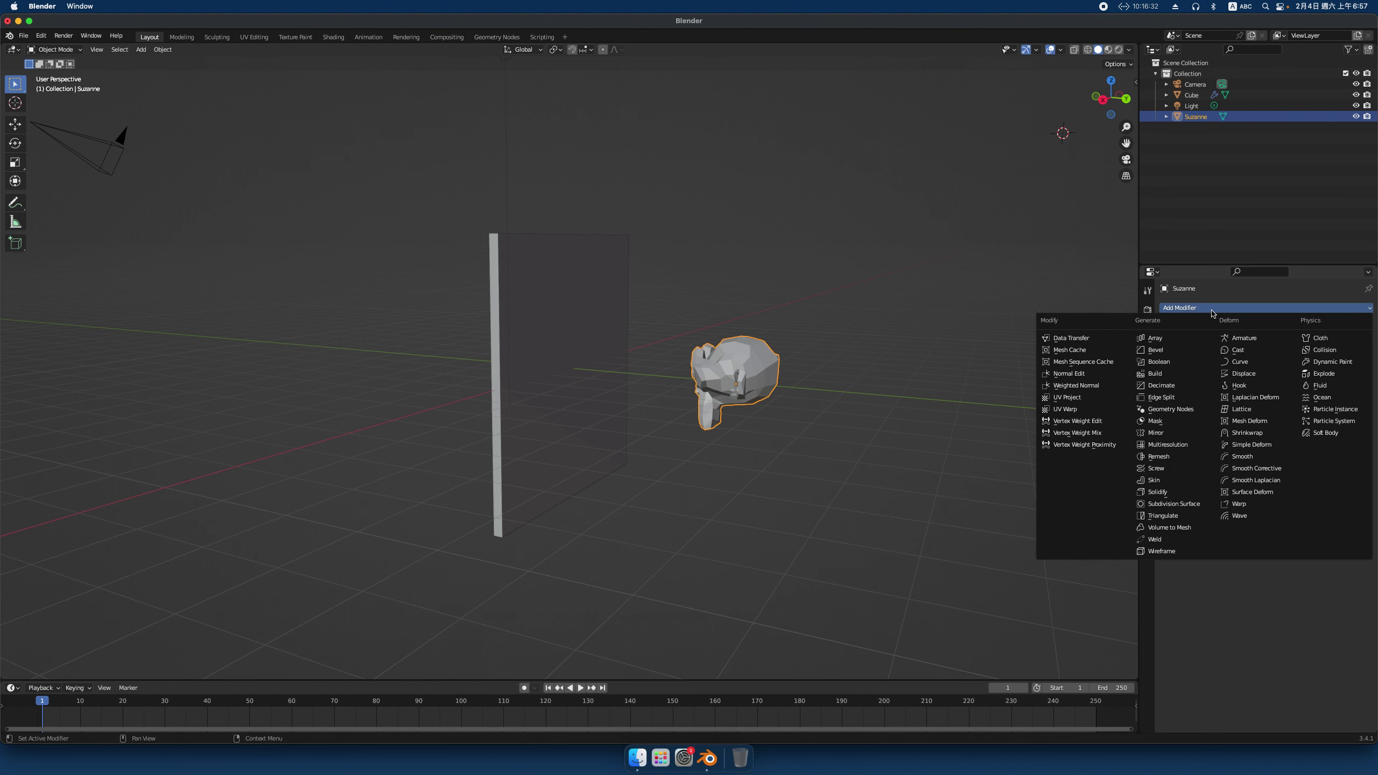
Give Suzanne a Mirror modifier with Cube as mirror object, Y axis on and X off
left_click(1164, 435)
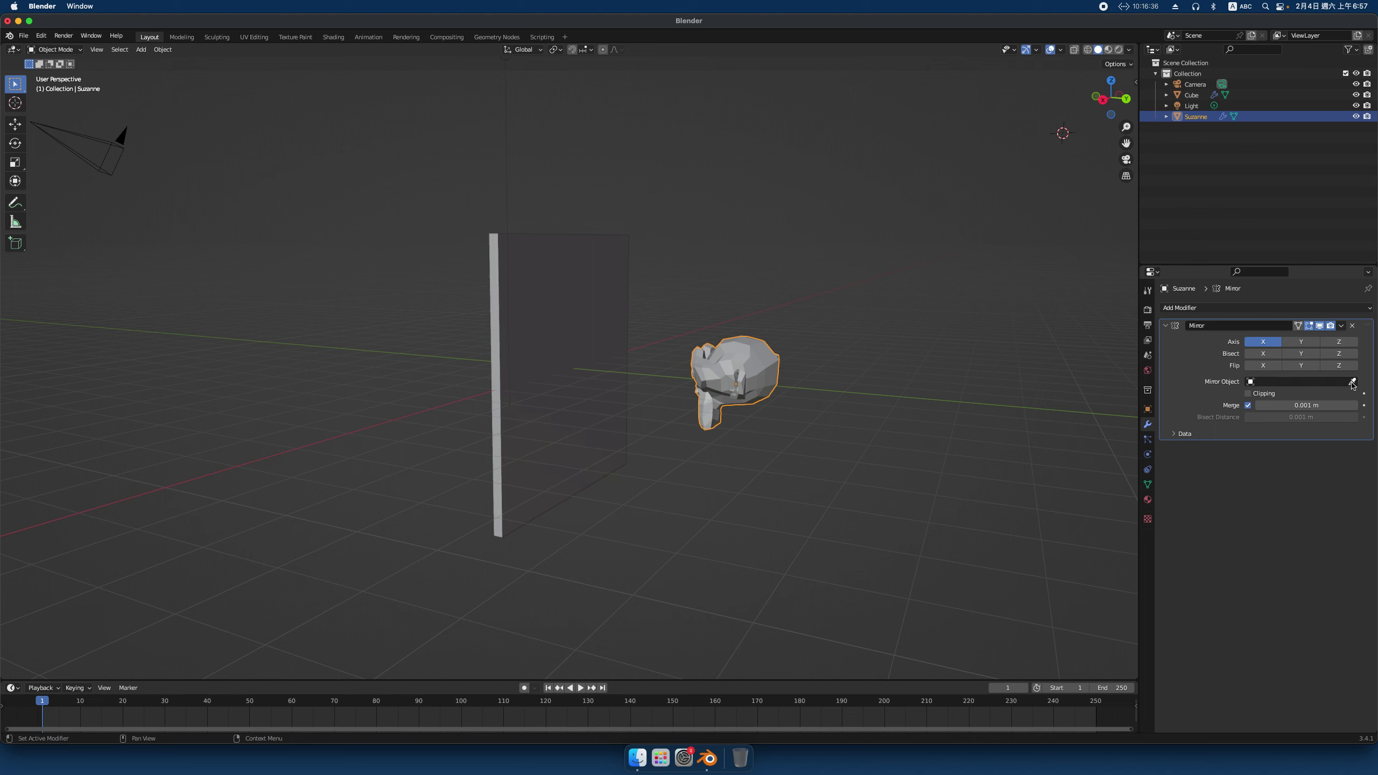
left_click(1353, 382)
left_click(549, 358)
left_click(1300, 341)
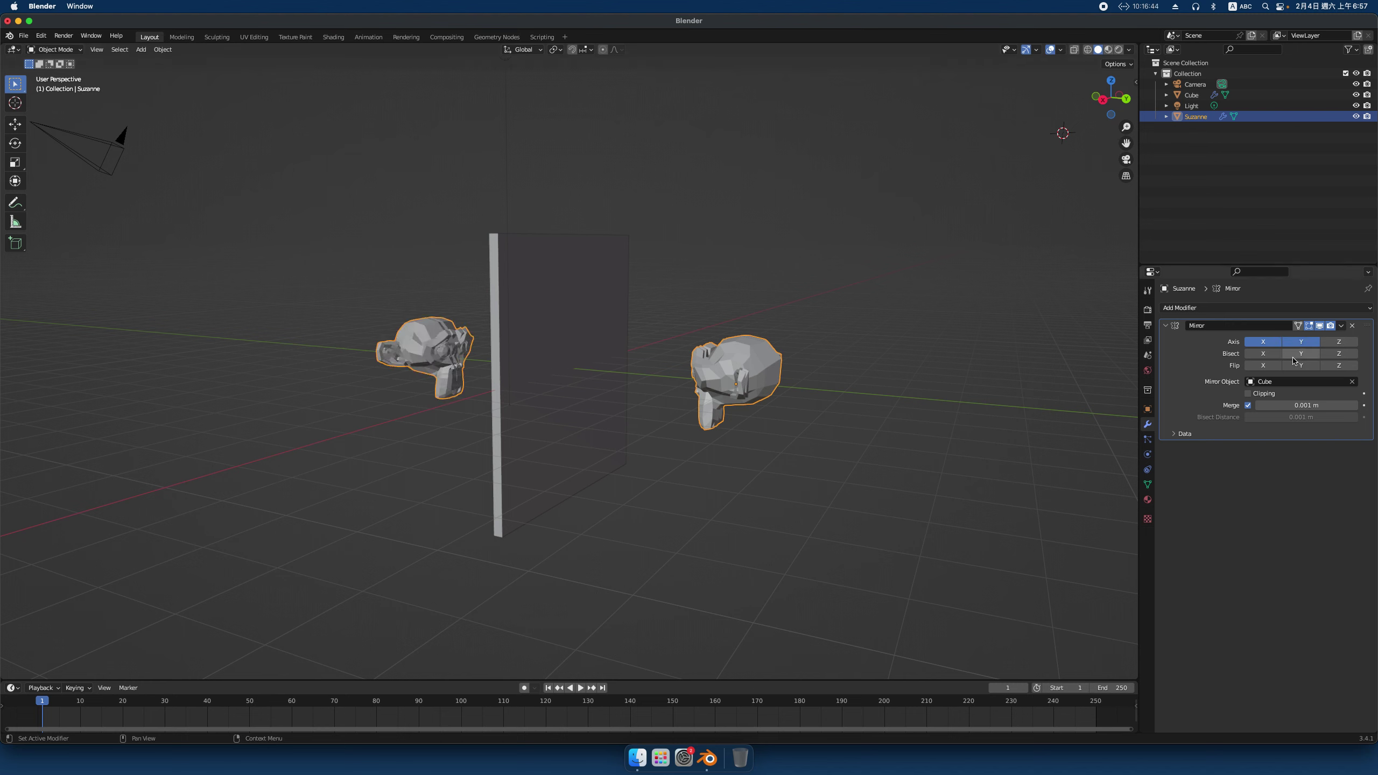
left_click(1269, 343)
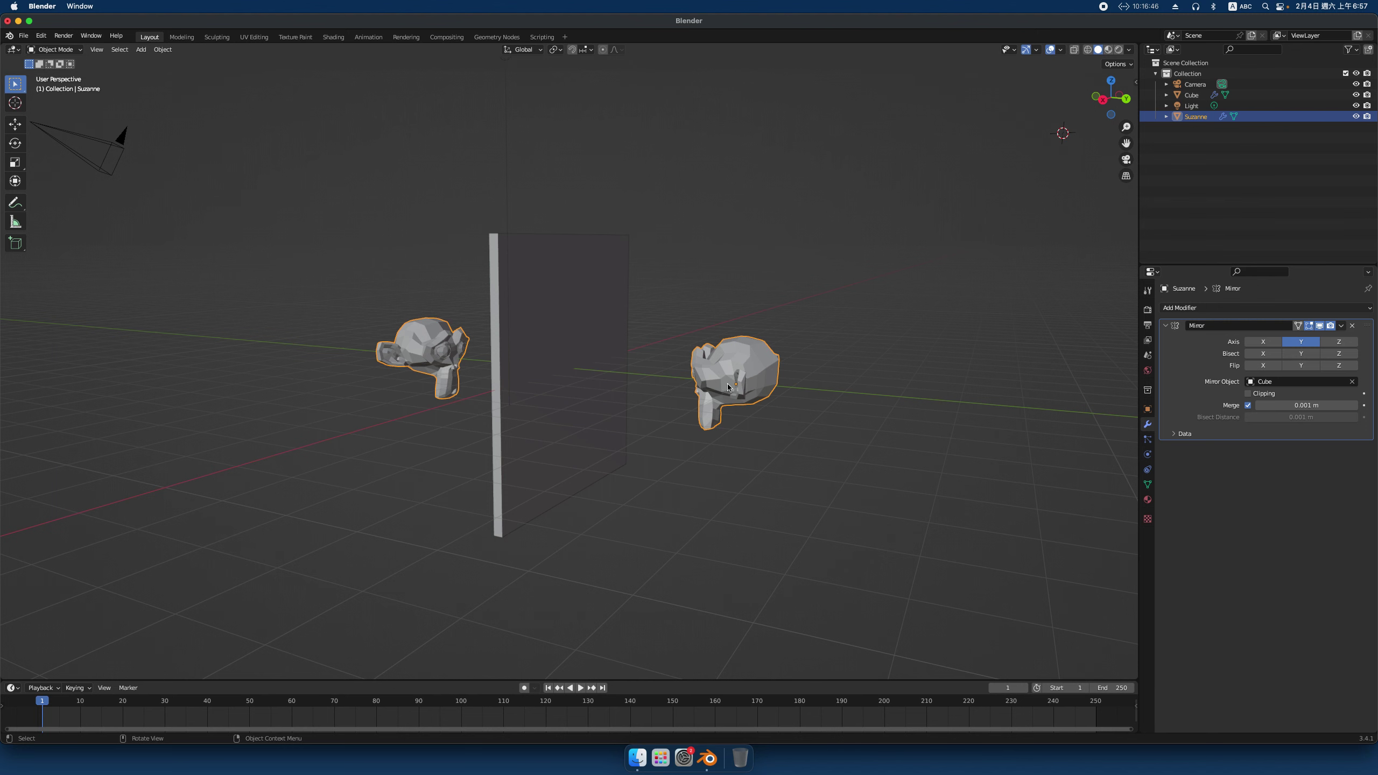
mouse_move(932, 400)
middle_mouse_down()
mouse_move(907, 415)
mouse_move(938, 400)
middle_mouse_up()
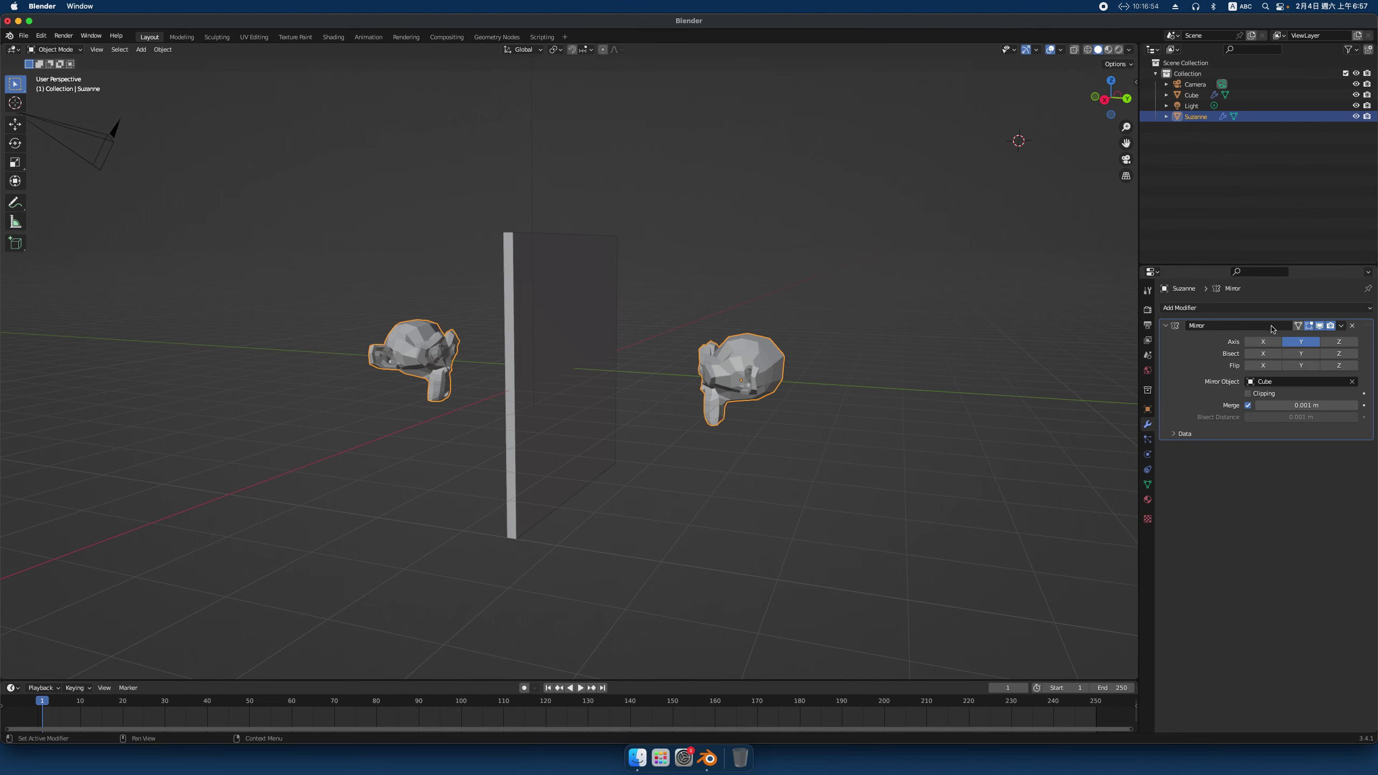
middle_click_drag(834, 334, 830, 329)
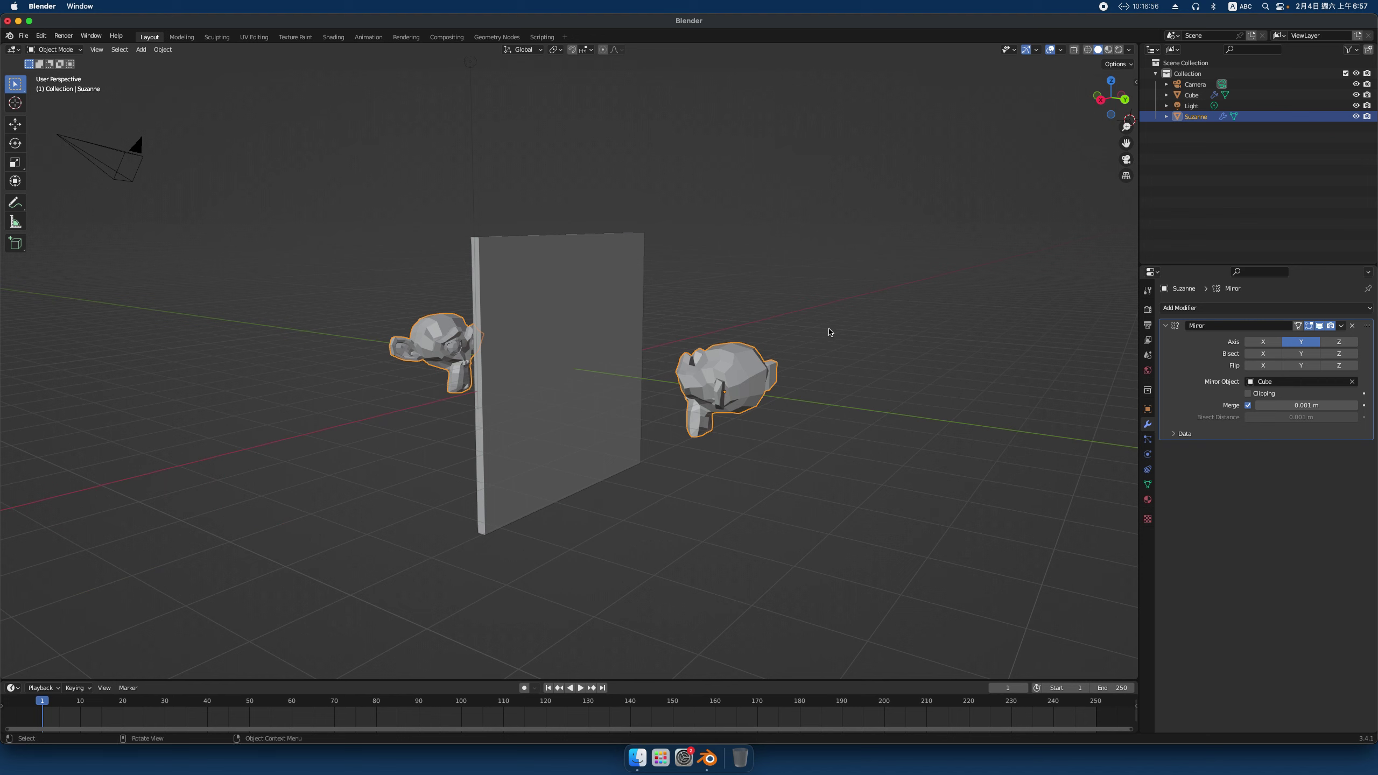
left_click(1319, 326)
left_click(1320, 325)
left_click(1320, 325)
middle_click_drag(846, 375, 773, 382)
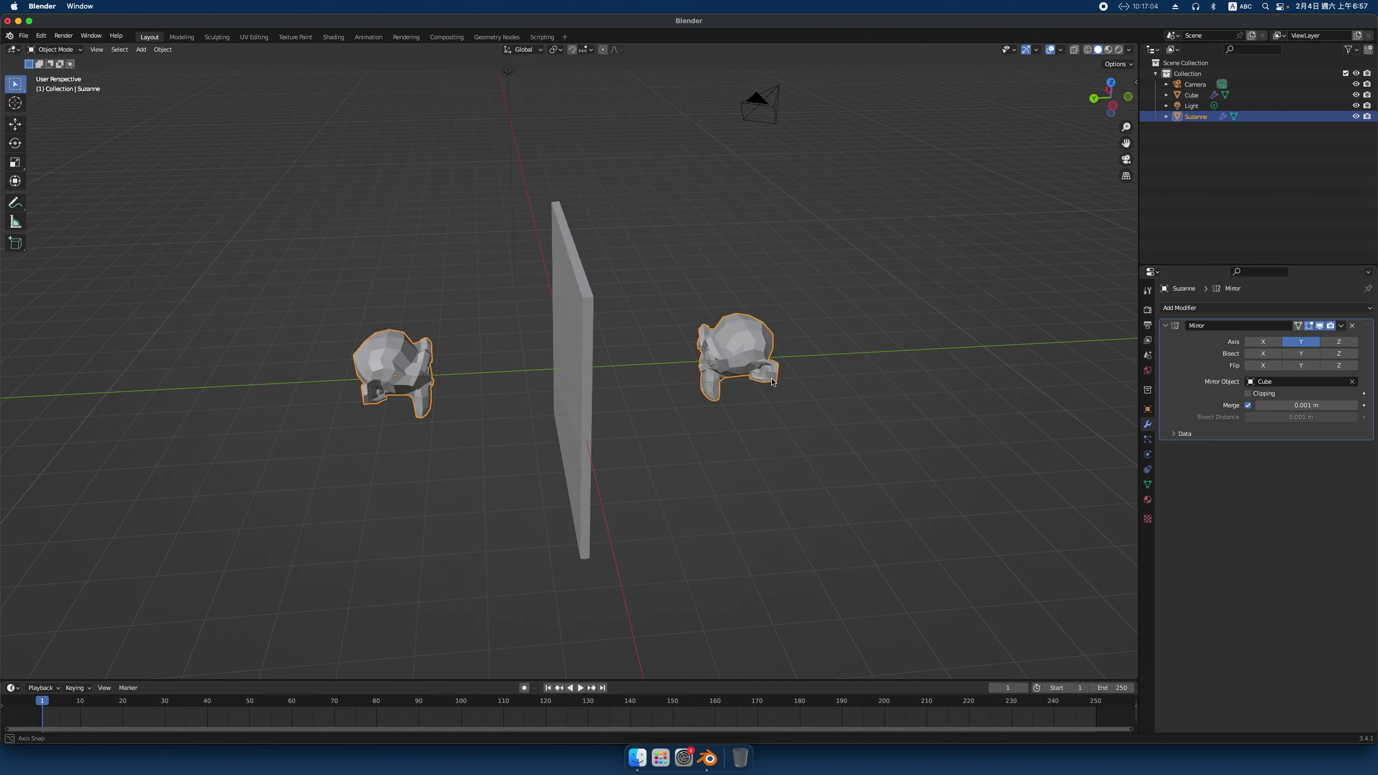
mouse_move(773, 381)
middle_mouse_down()
mouse_move(728, 374)
mouse_move(810, 378)
middle_mouse_up()
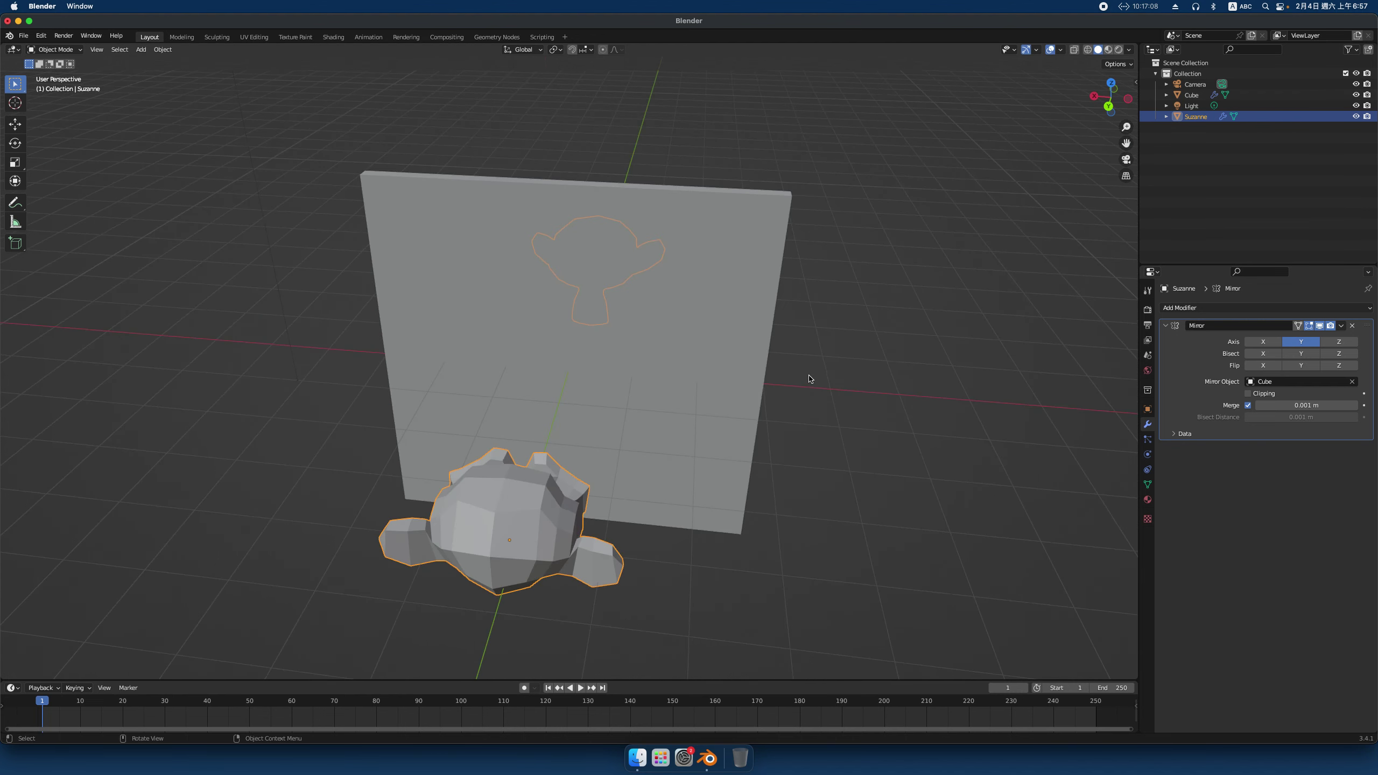
mouse_move(168, 157)
middle_mouse_down()
mouse_move(220, 200)
mouse_move(255, 194)
middle_mouse_up()
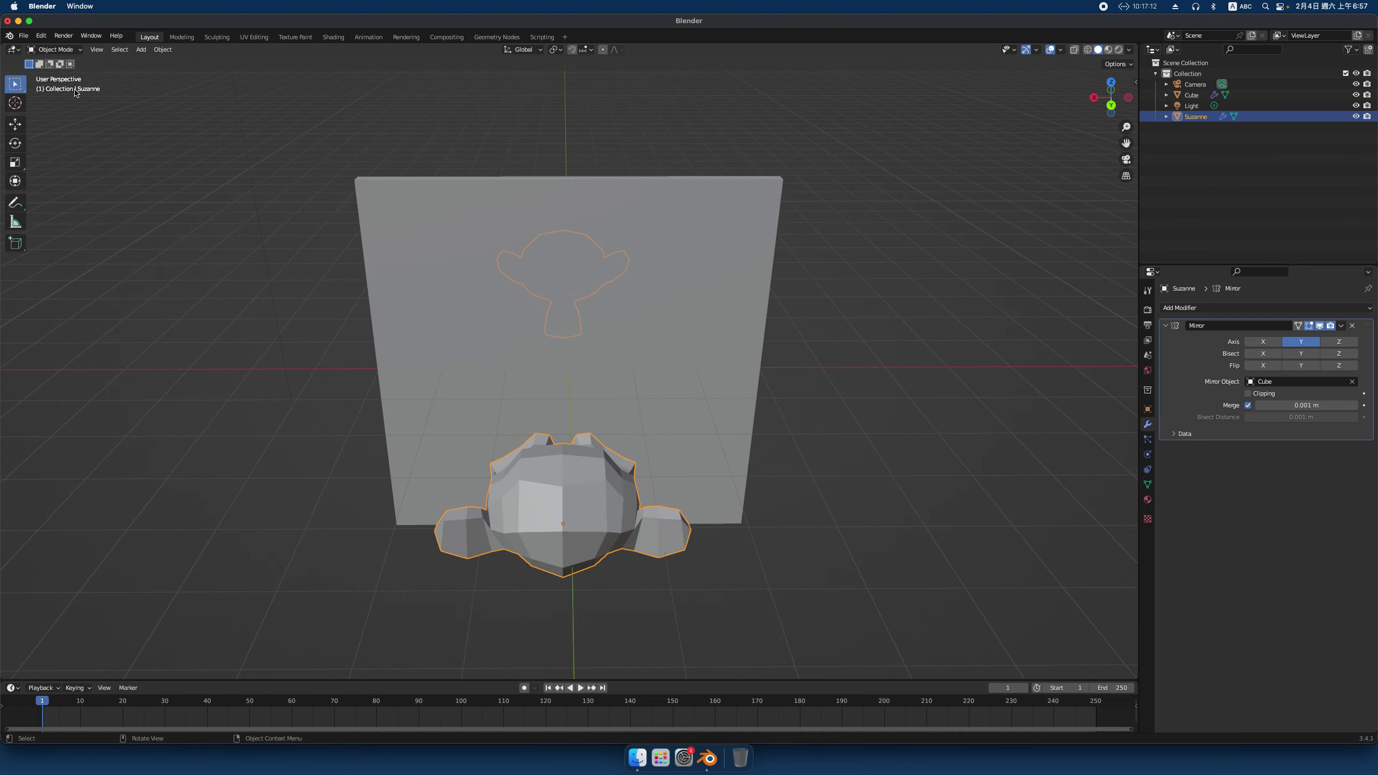
Select the cube, enter Edit Mode with face select, and select its faces
left_click(392, 281)
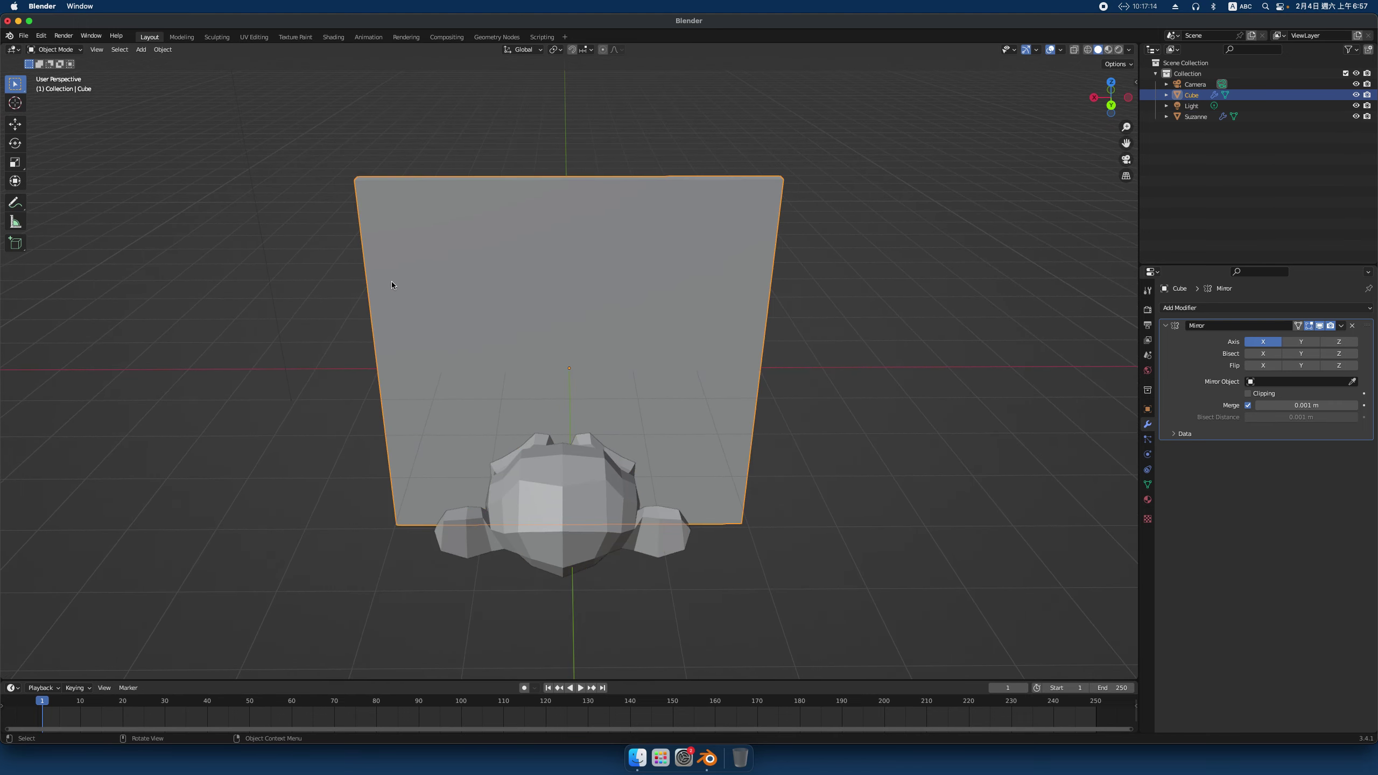
left_click(55, 49)
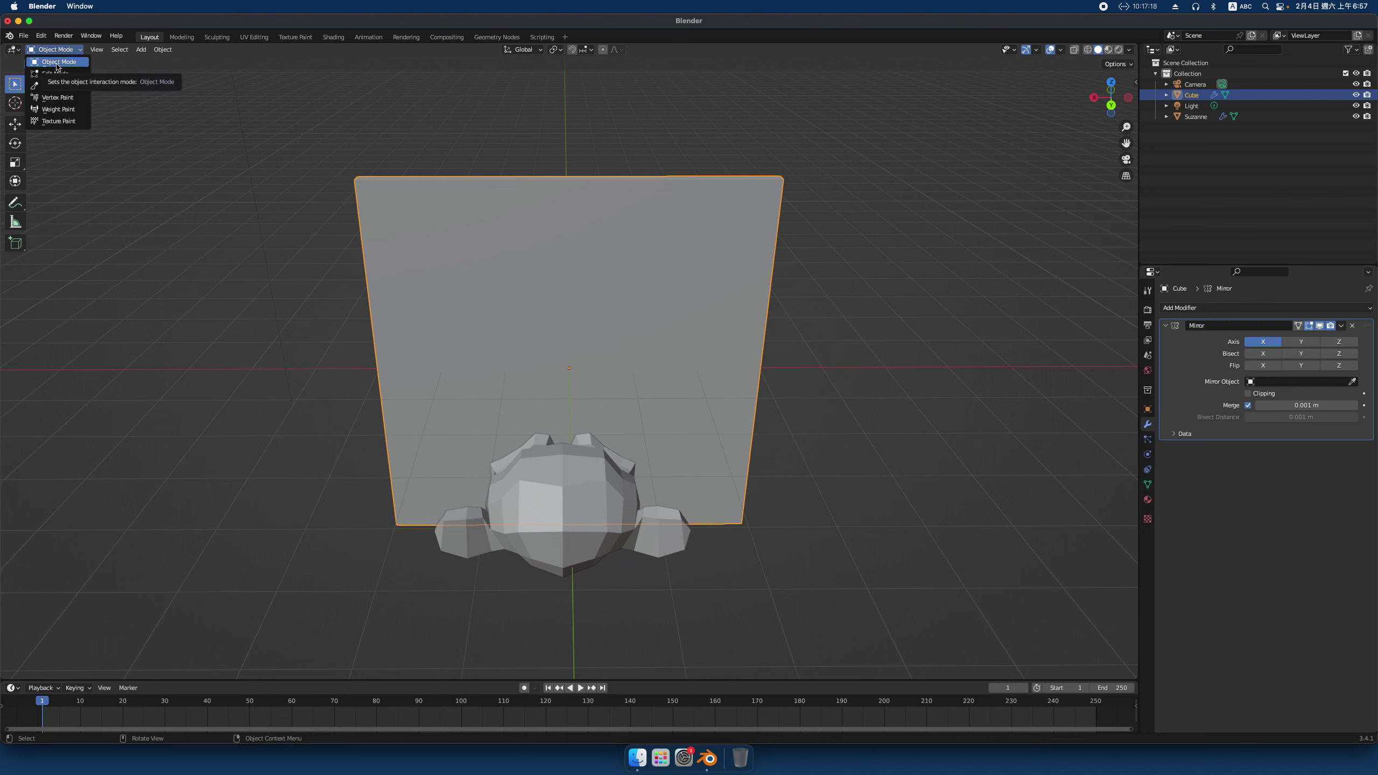
left_click(56, 73)
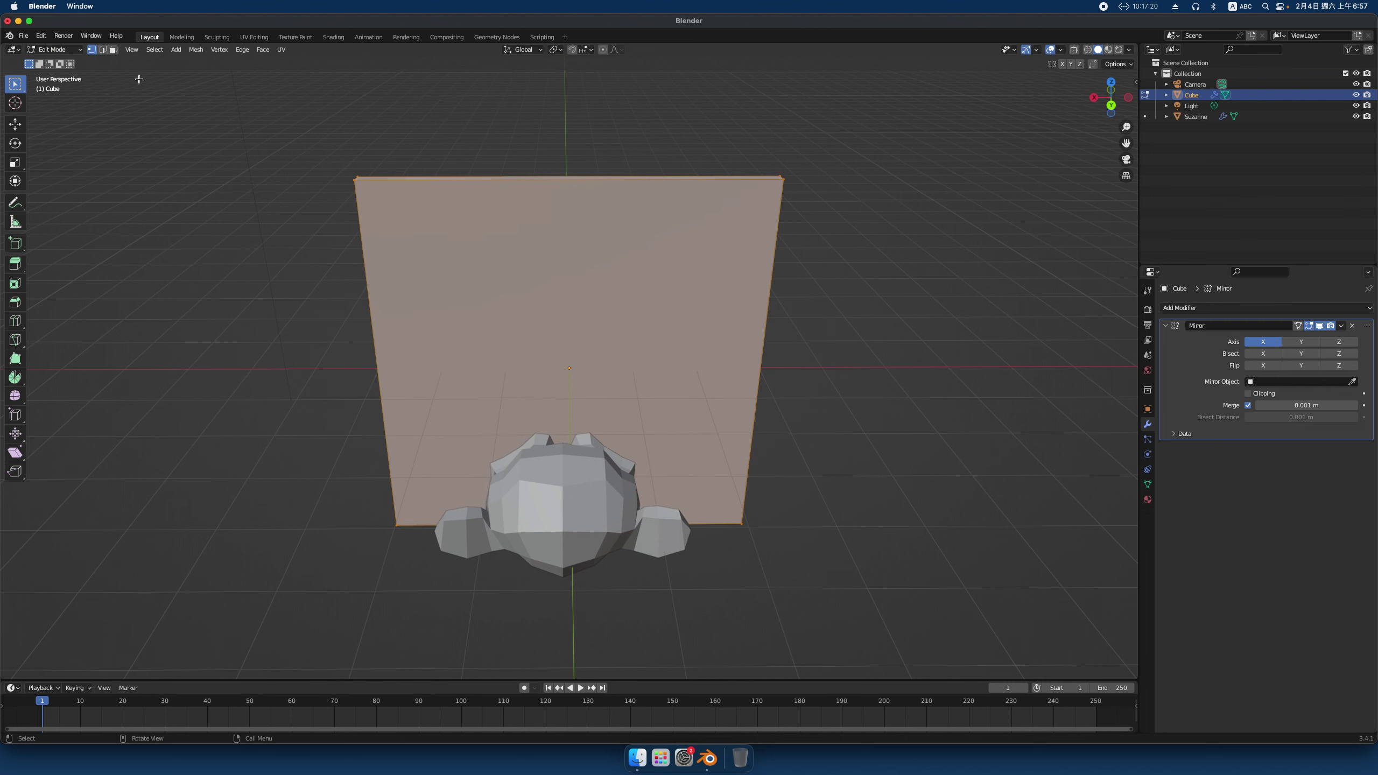
left_click(113, 50)
key("alt+a")
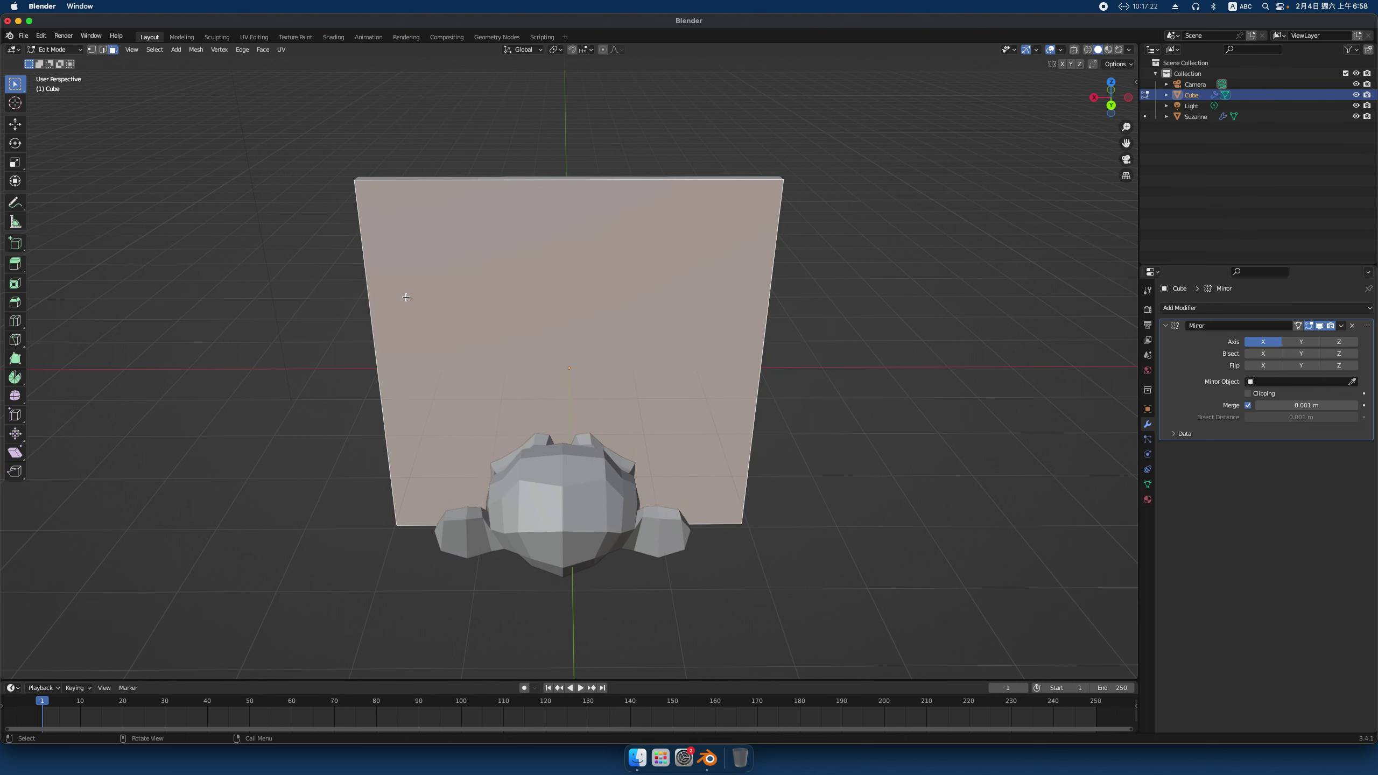
Delete the panel's two large faces, leaving a hollow square frame
key("x")
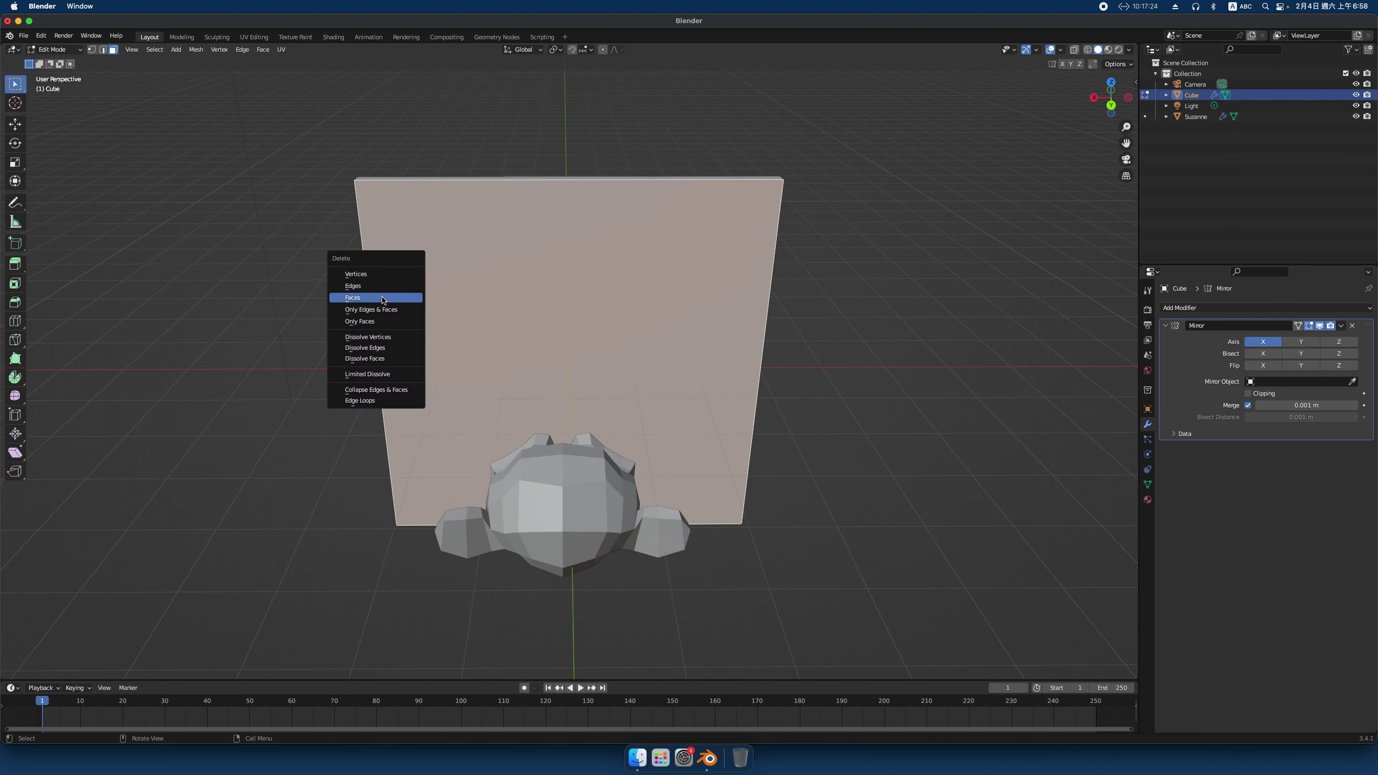
left_click(383, 297)
left_click(449, 308)
key("x")
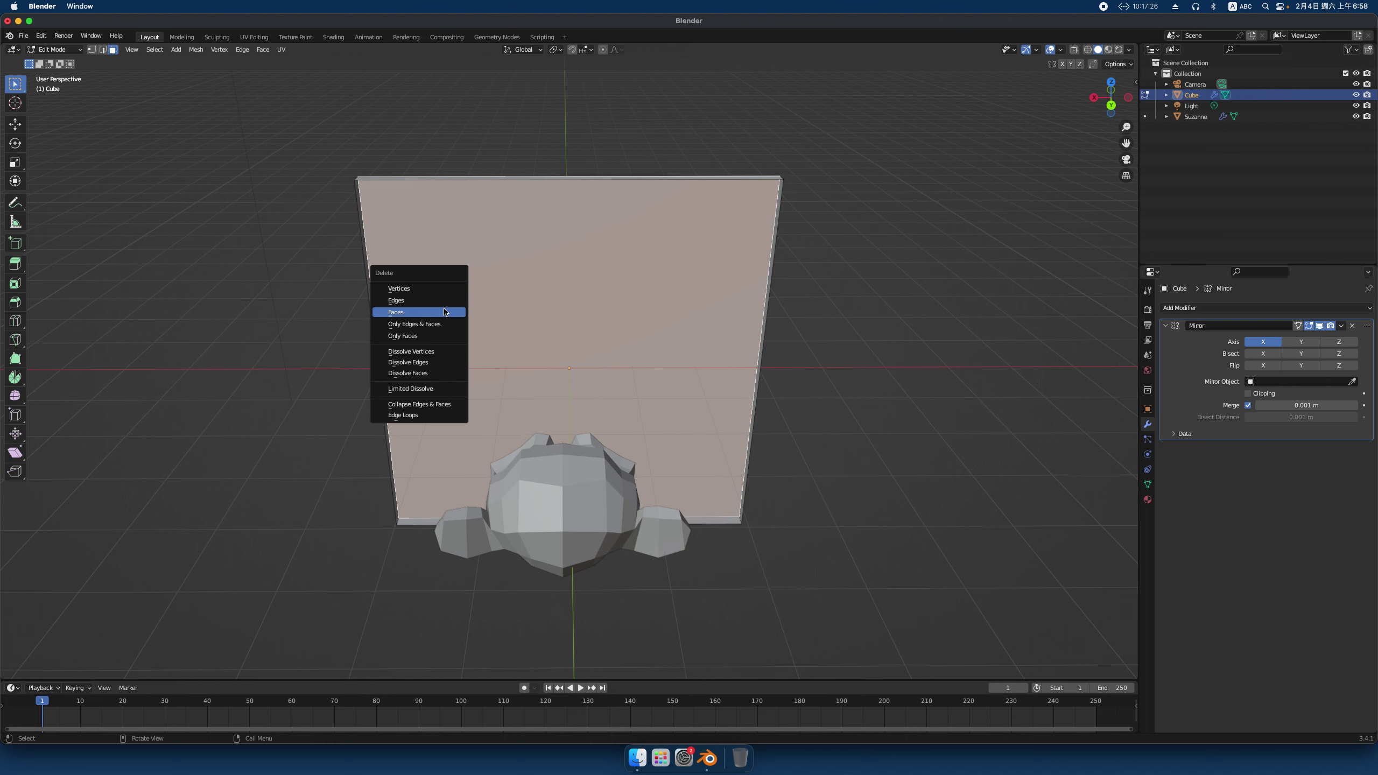
left_click(444, 311)
mouse_move(307, 326)
middle_mouse_down()
mouse_move(325, 313)
mouse_move(283, 313)
mouse_move(336, 322)
middle_mouse_up()
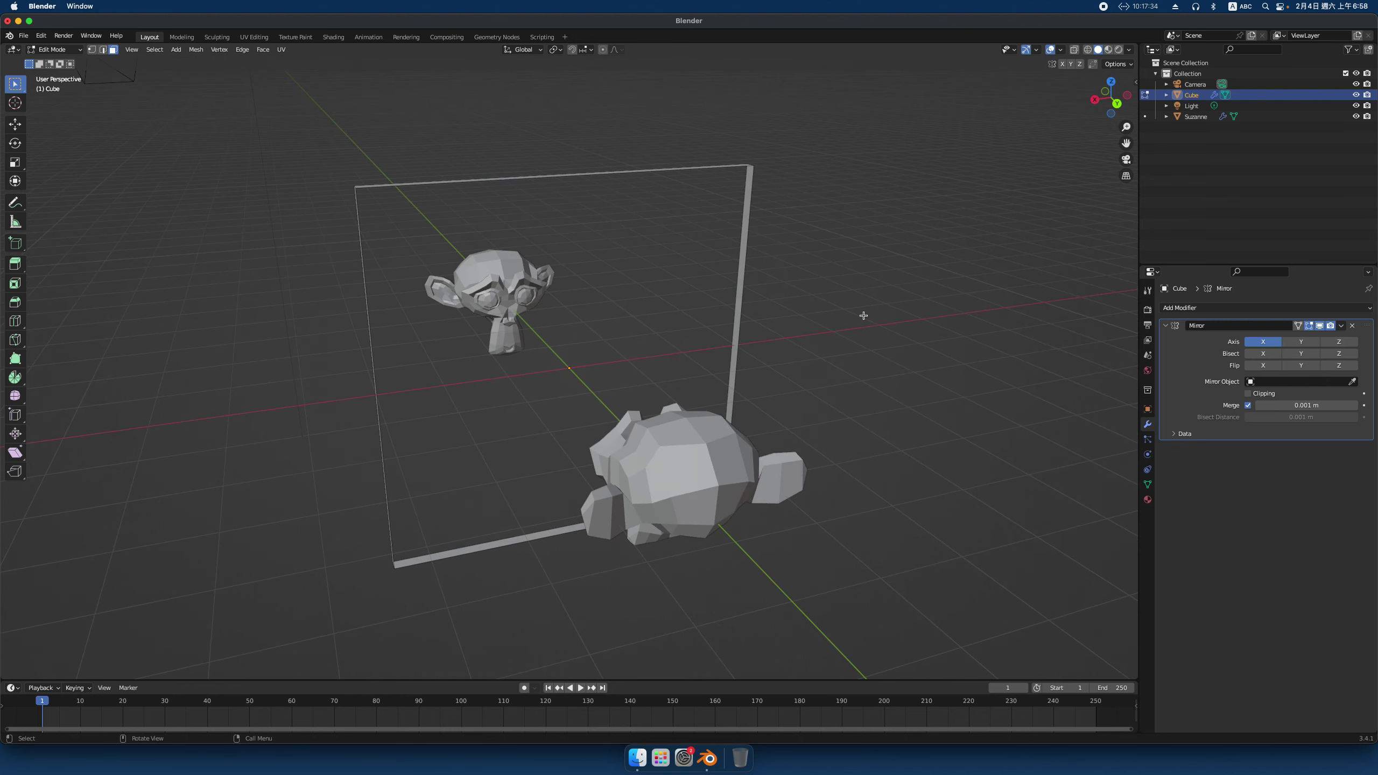
Return to Object Mode and select Suzanne
left_click(1148, 500)
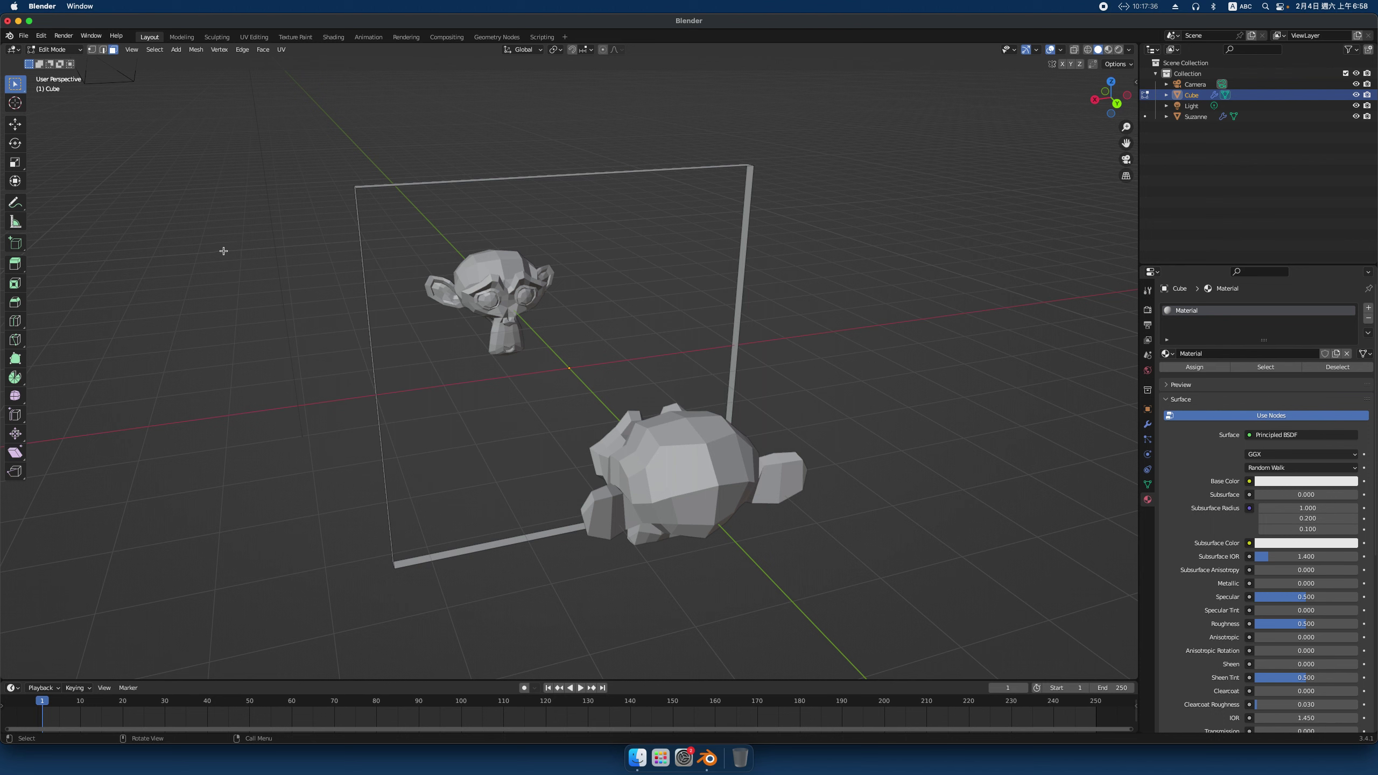
left_click(58, 51)
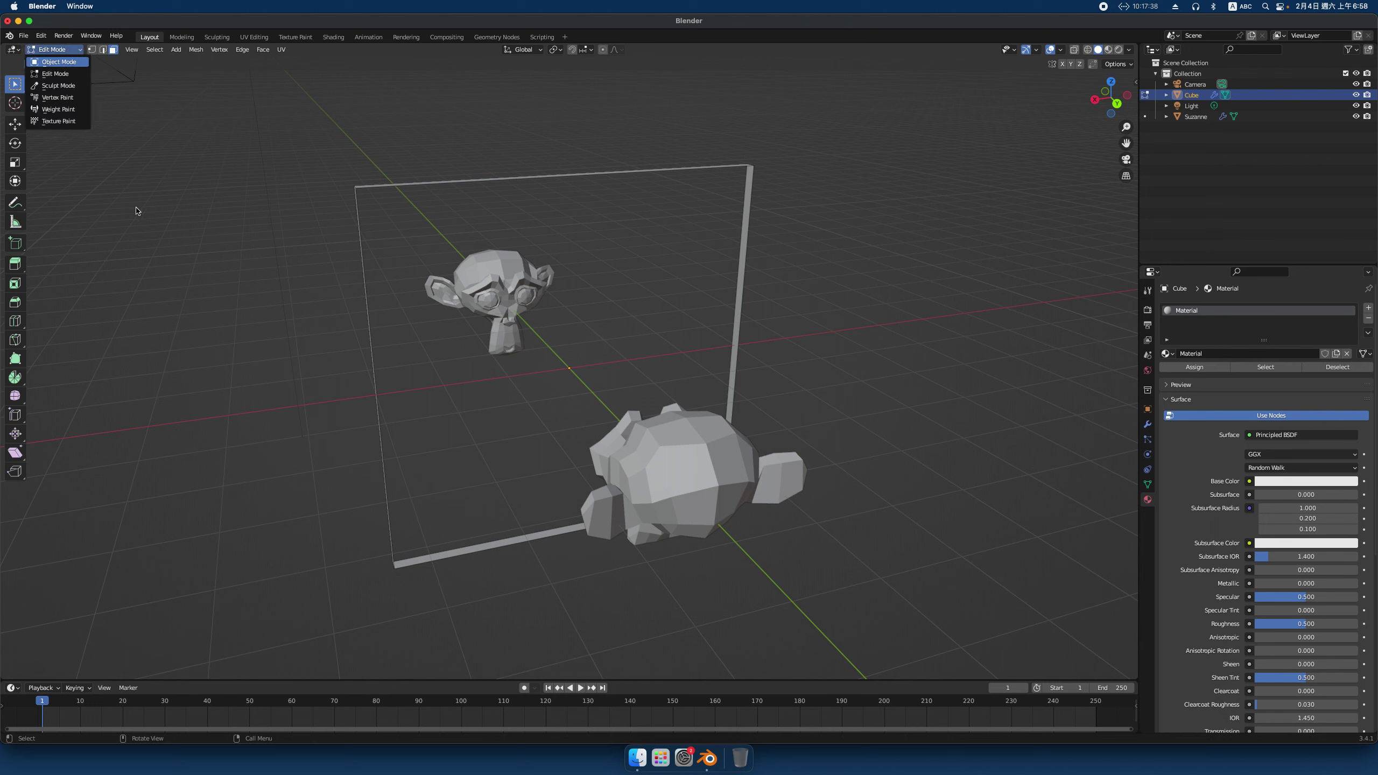
left_click(58, 62)
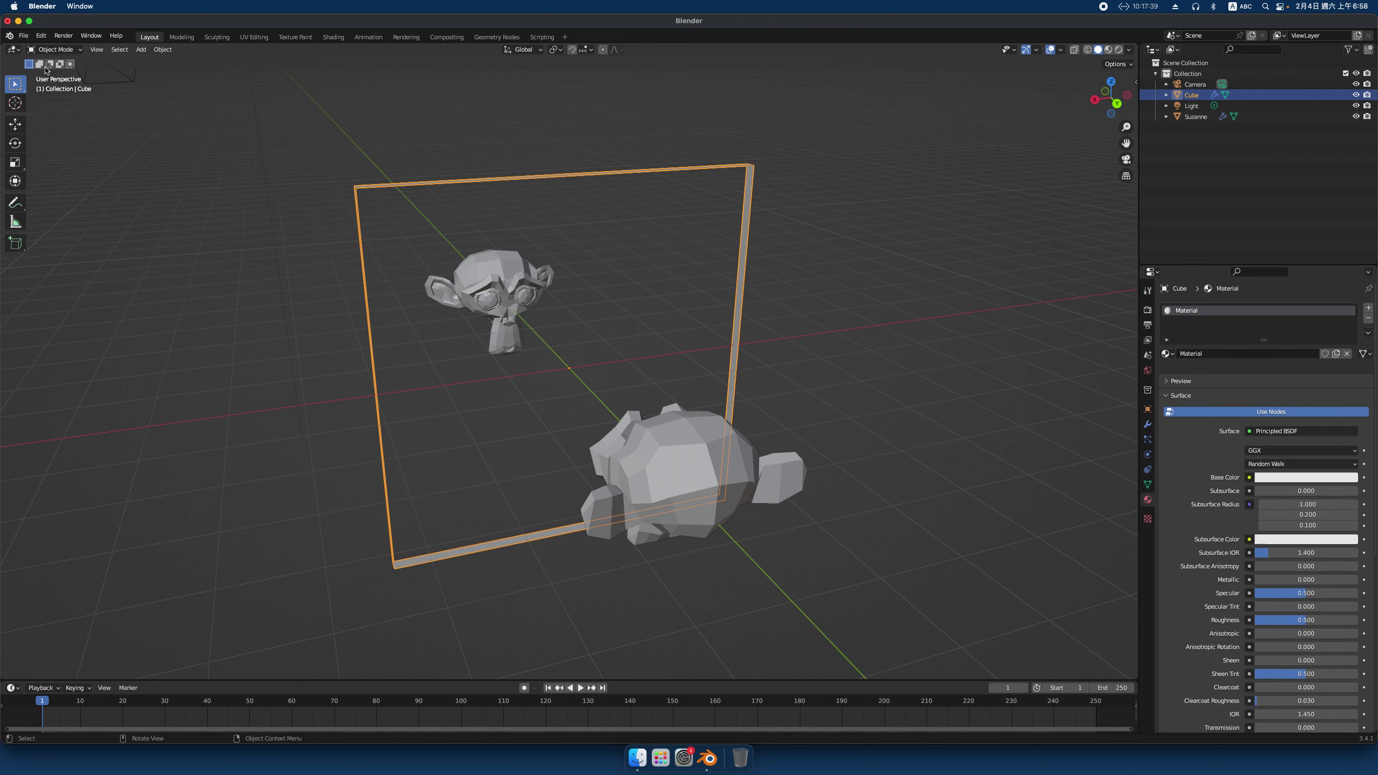
left_click(674, 485)
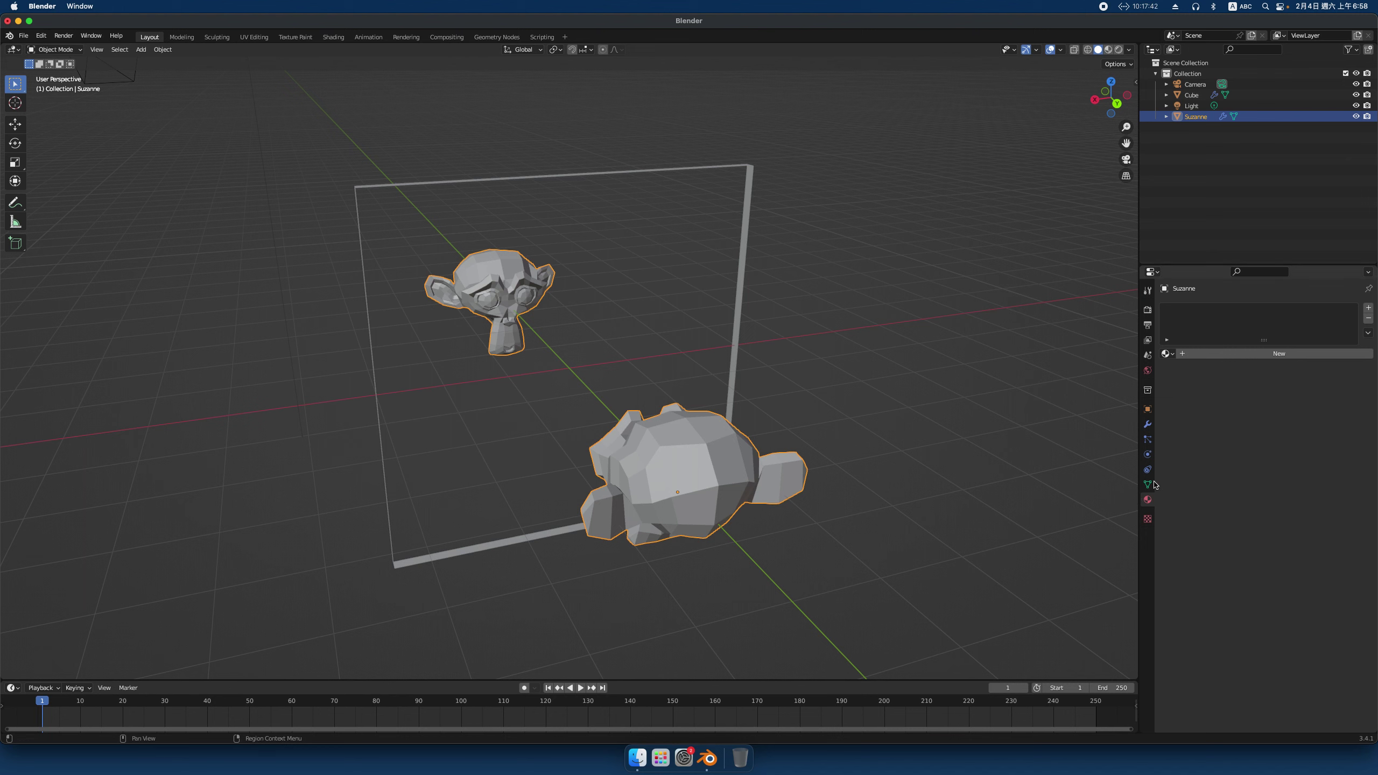
Give Suzanne a new material with a light yellow-green base colour, shown in Material Preview
left_click(1279, 353)
left_click(1283, 468)
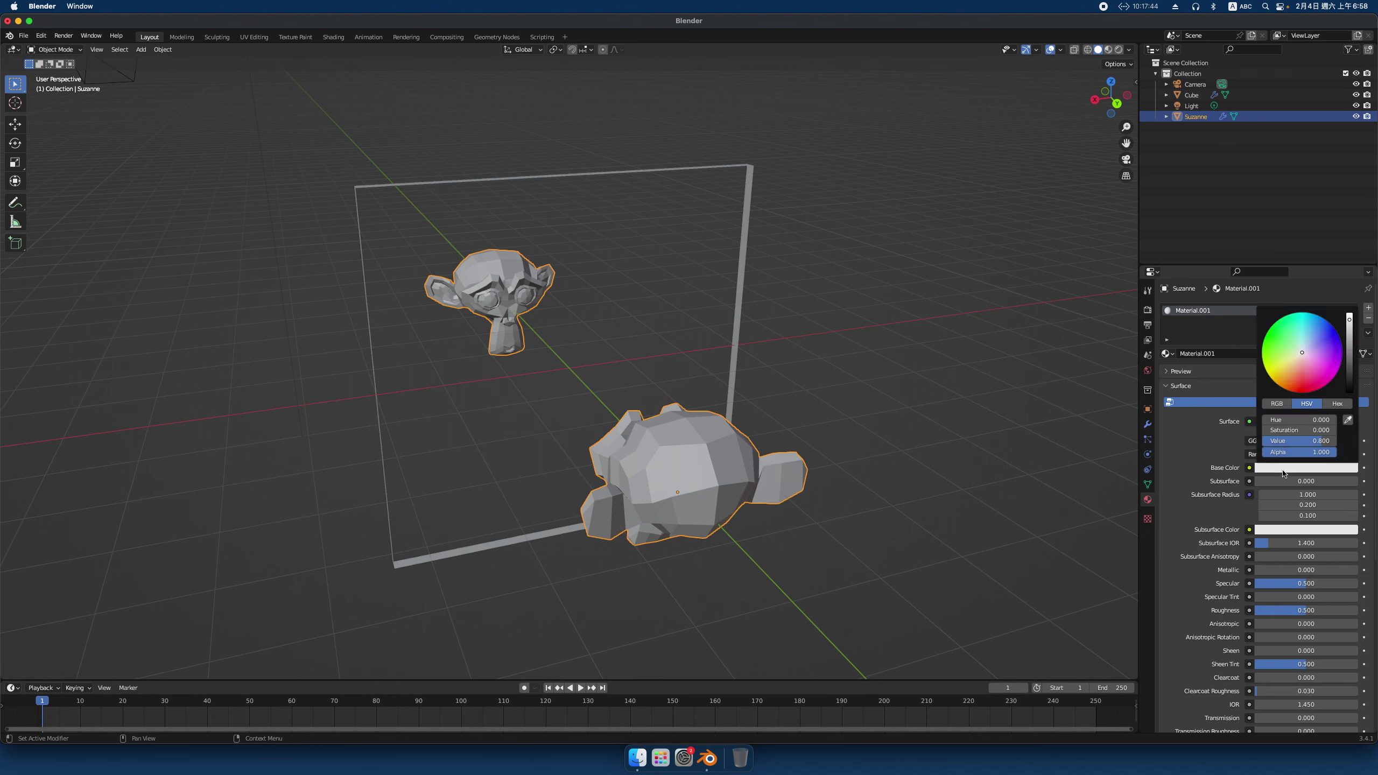
left_click(1287, 360)
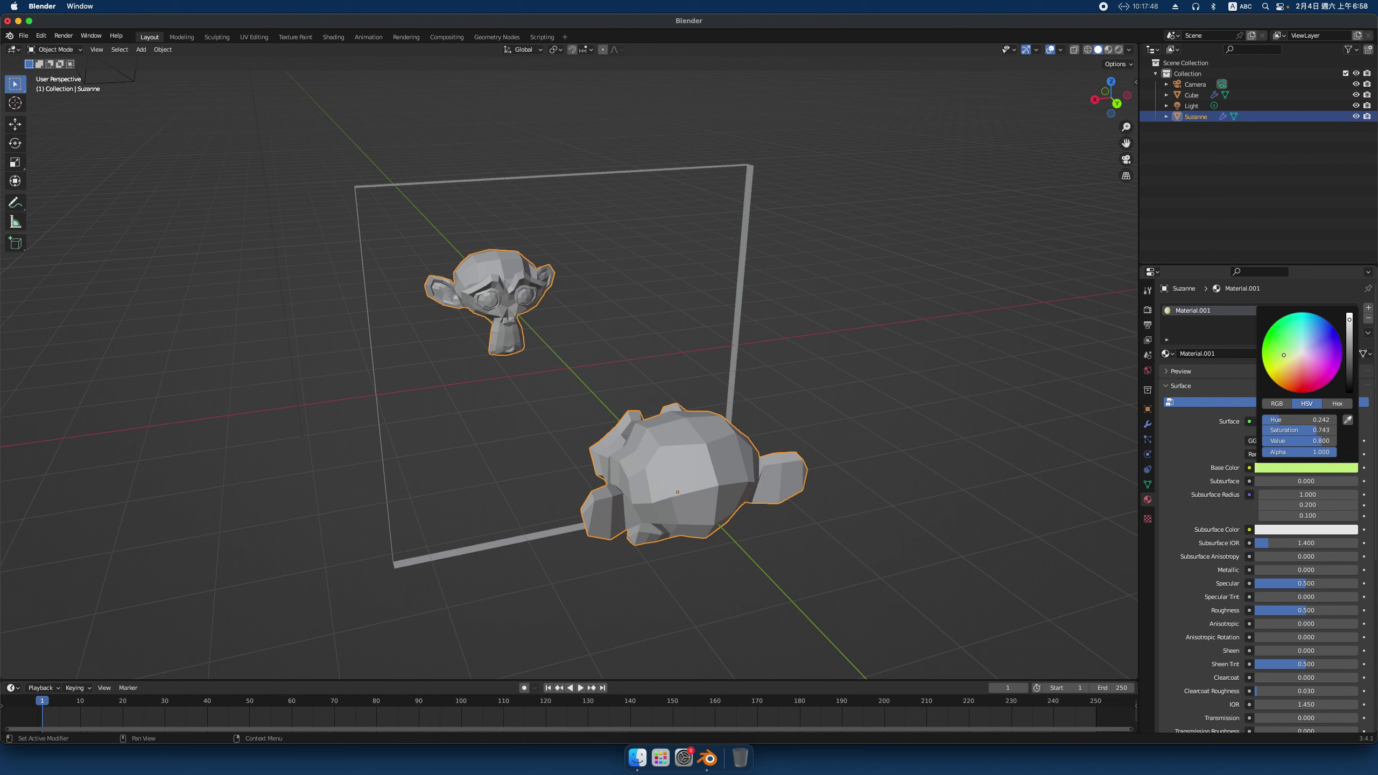
left_click_drag(1284, 355, 1281, 356)
left_click(1108, 50)
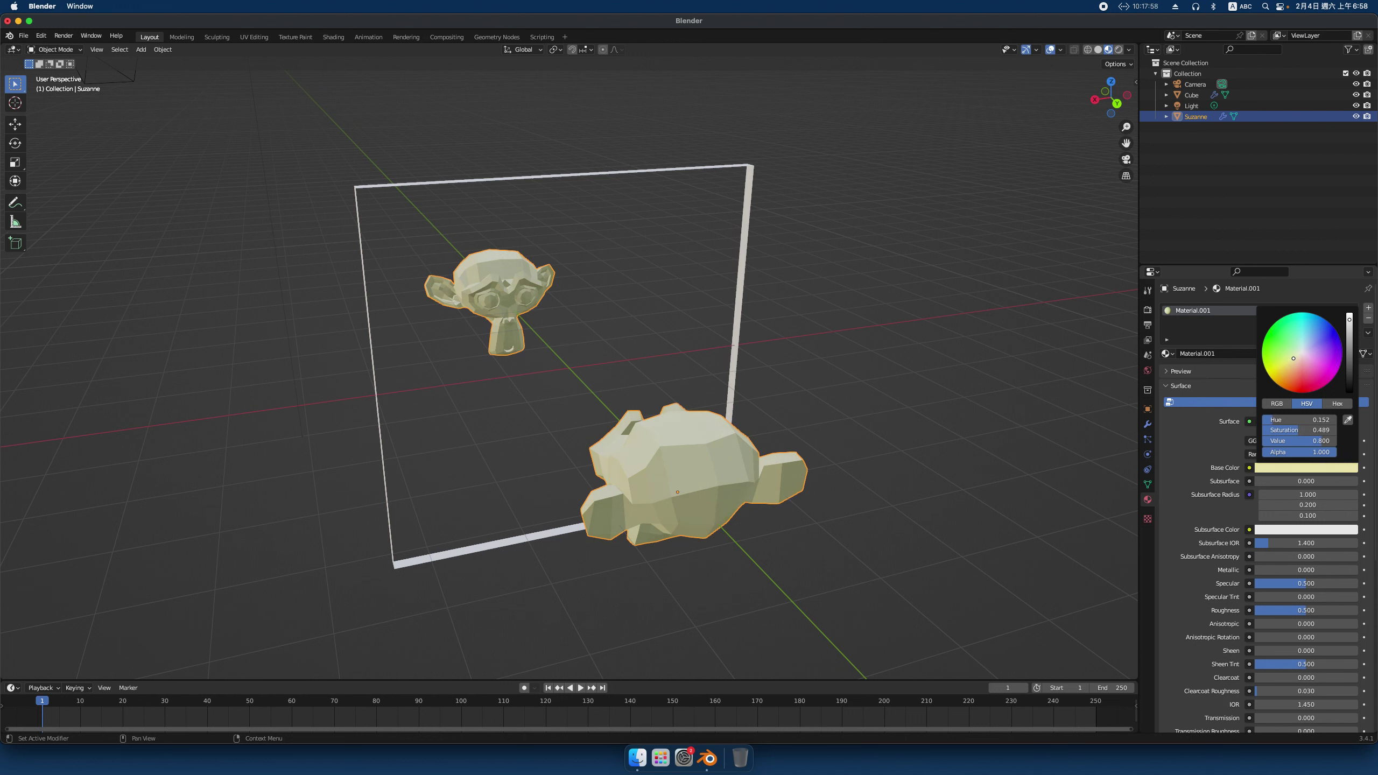
Shift Suzanne's base colour to a lighter pale green and view the frame head-on
left_click(1302, 469)
left_click_drag(1293, 359, 1292, 357)
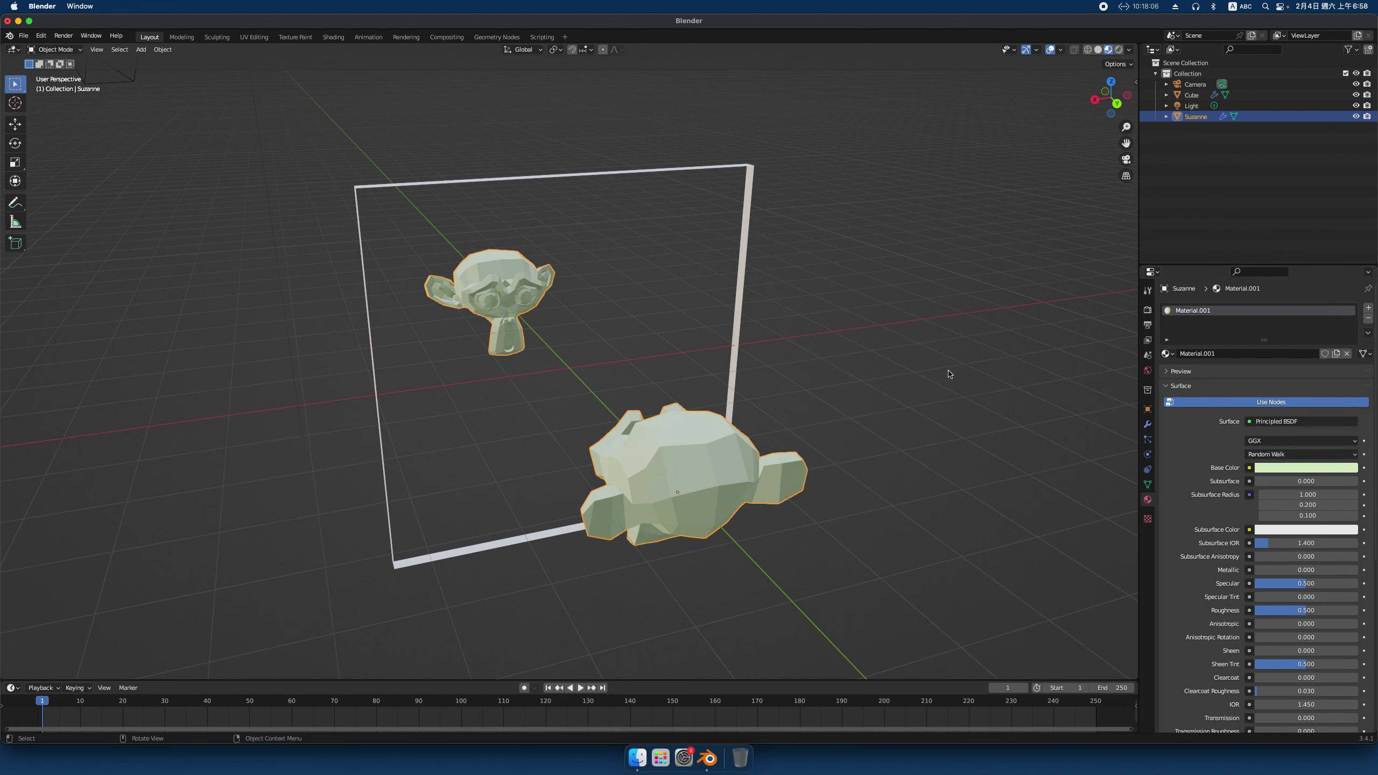
mouse_move(933, 382)
middle_mouse_down()
mouse_move(923, 364)
mouse_move(898, 376)
mouse_move(924, 375)
middle_mouse_up()
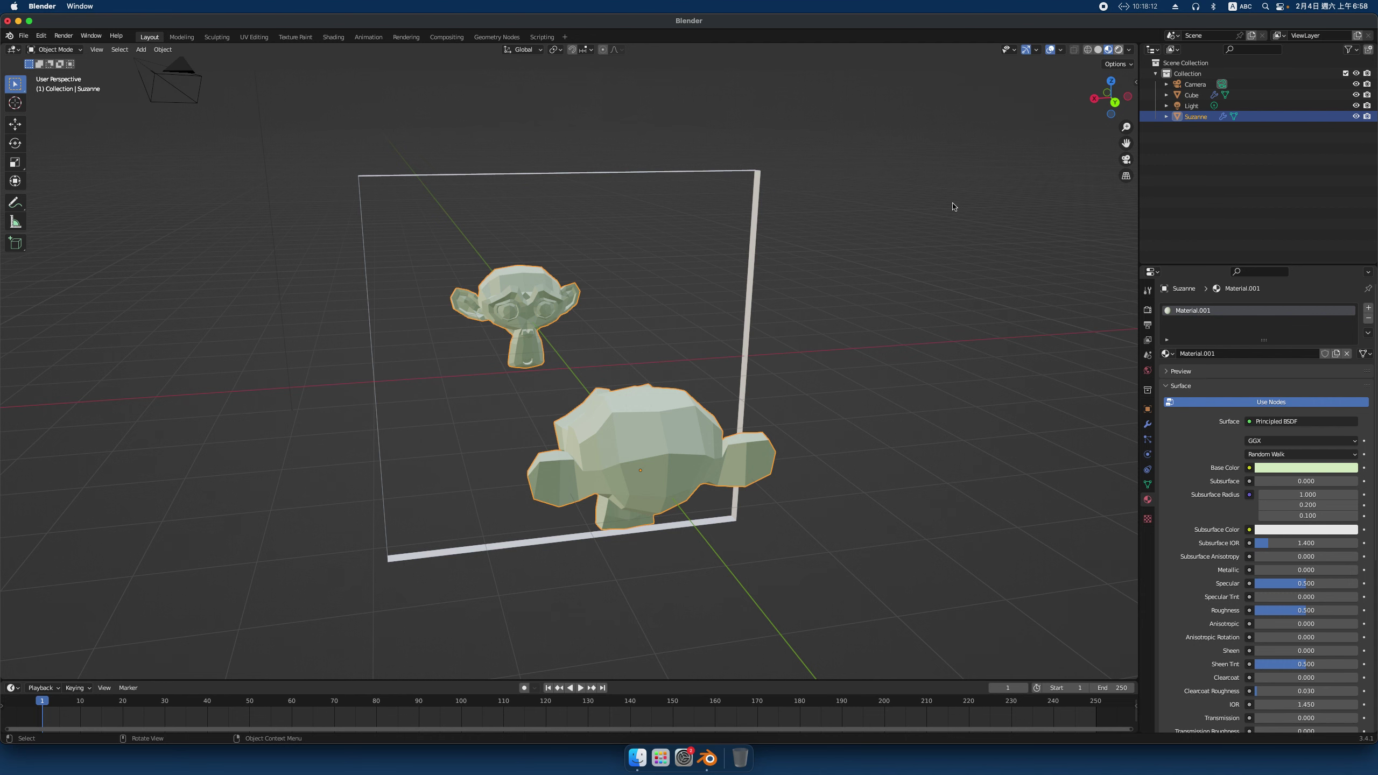
Switch to Rendered shading and, in side view, drag the light lower and right
key("z")
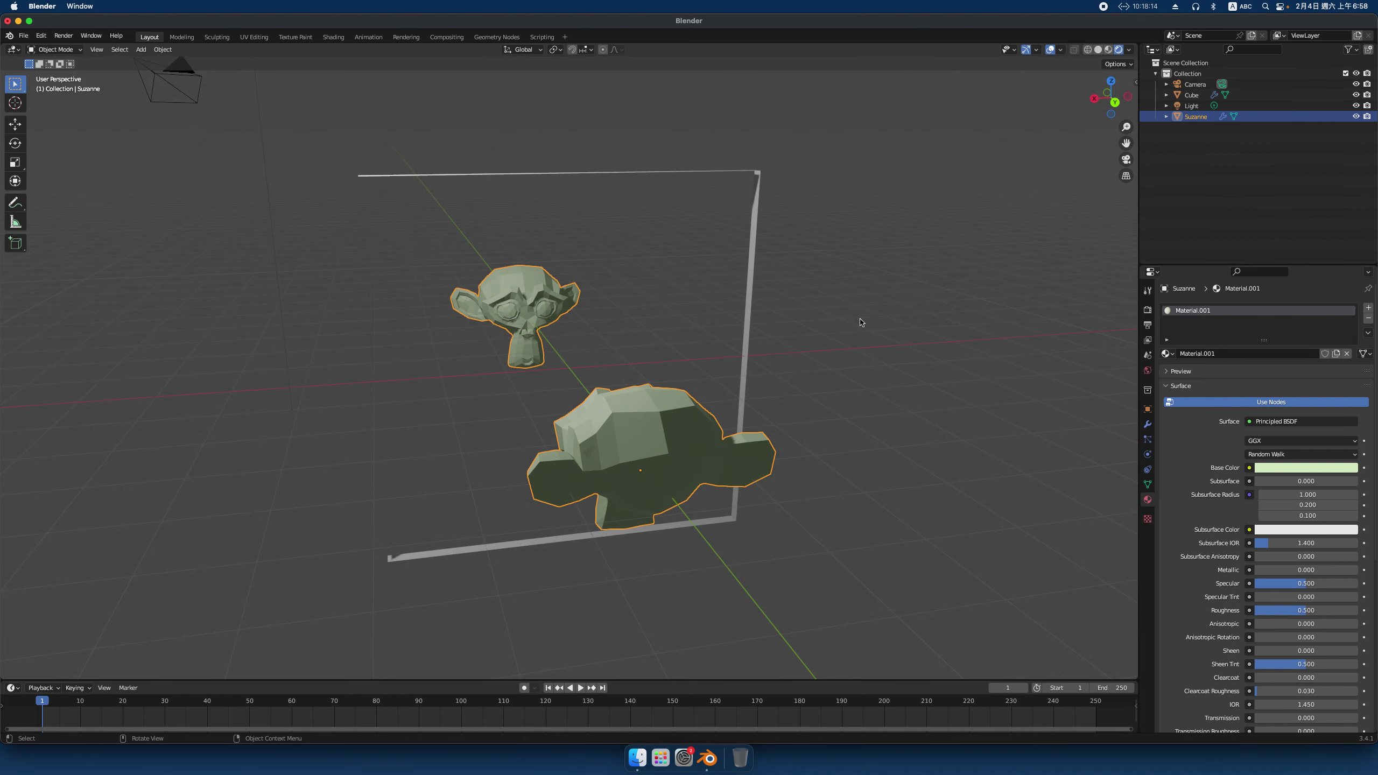
left_click(1128, 96)
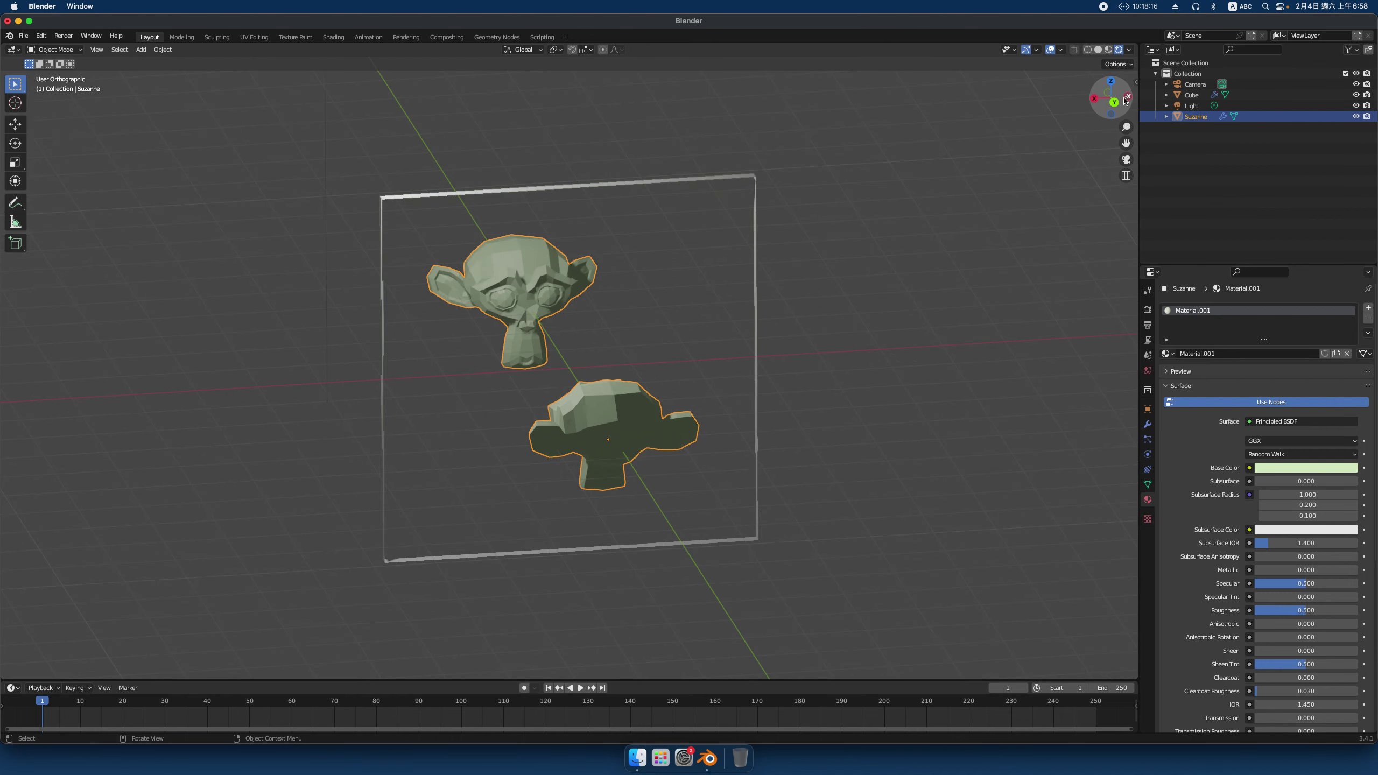
scroll(637, 257, "down", 2)
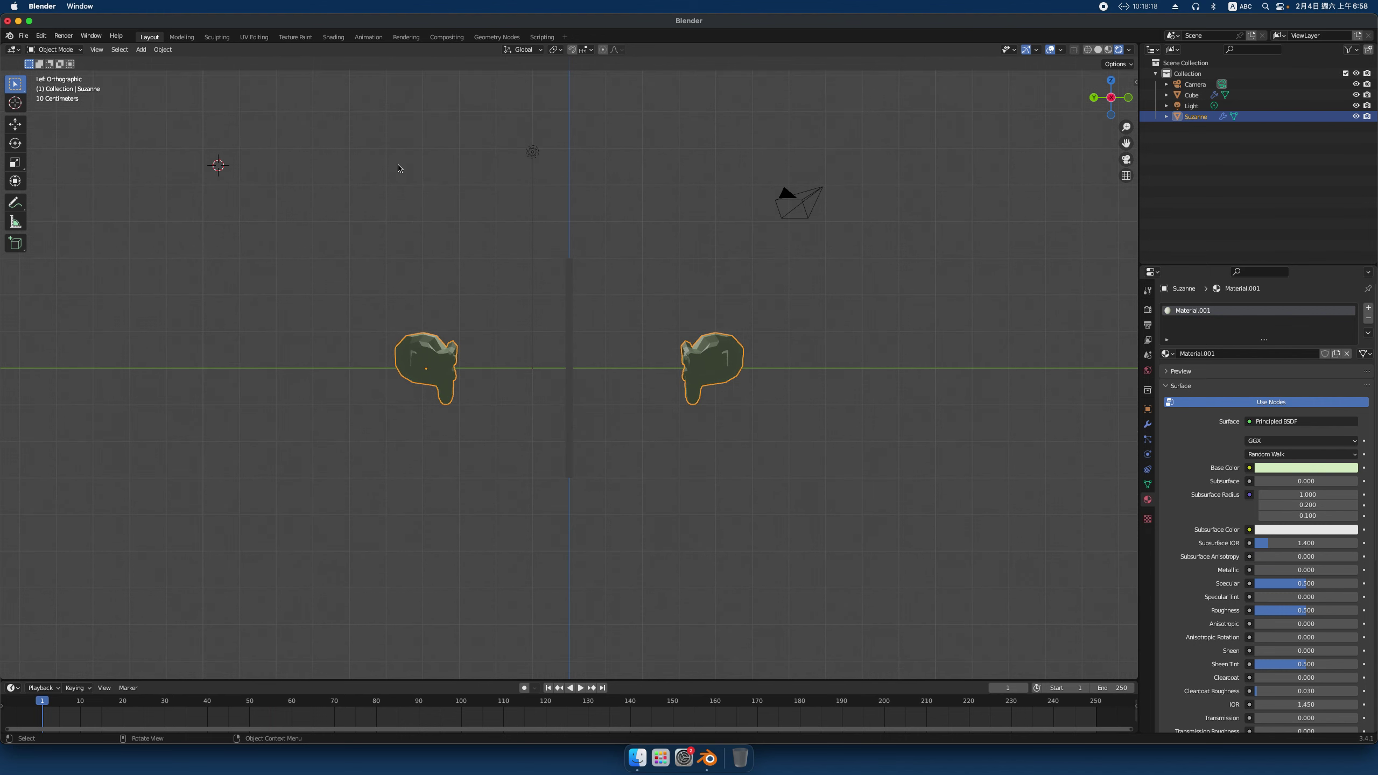
left_click(15, 124)
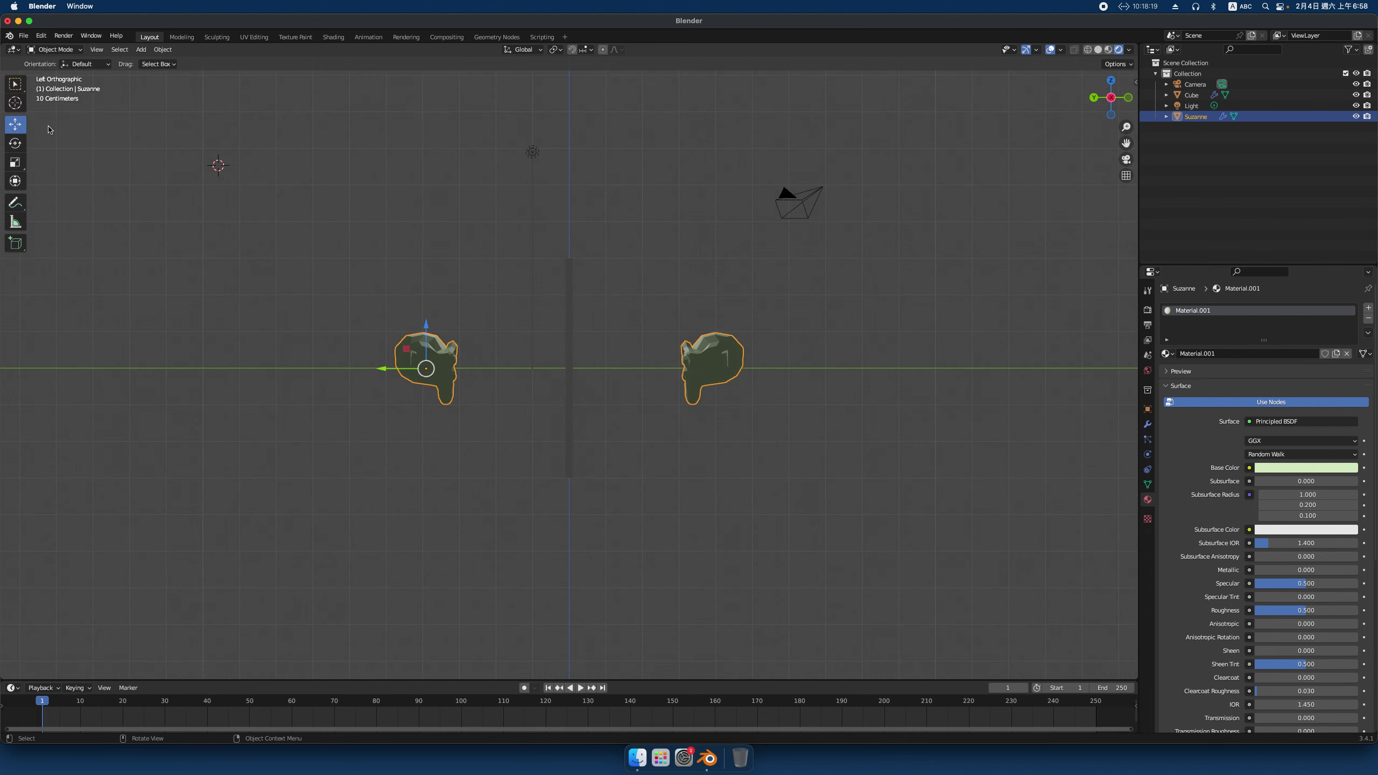
left_click(534, 154)
left_click_drag(534, 153, 568, 288)
scroll(609, 288, "up", 2)
scroll(609, 287, "up", 1)
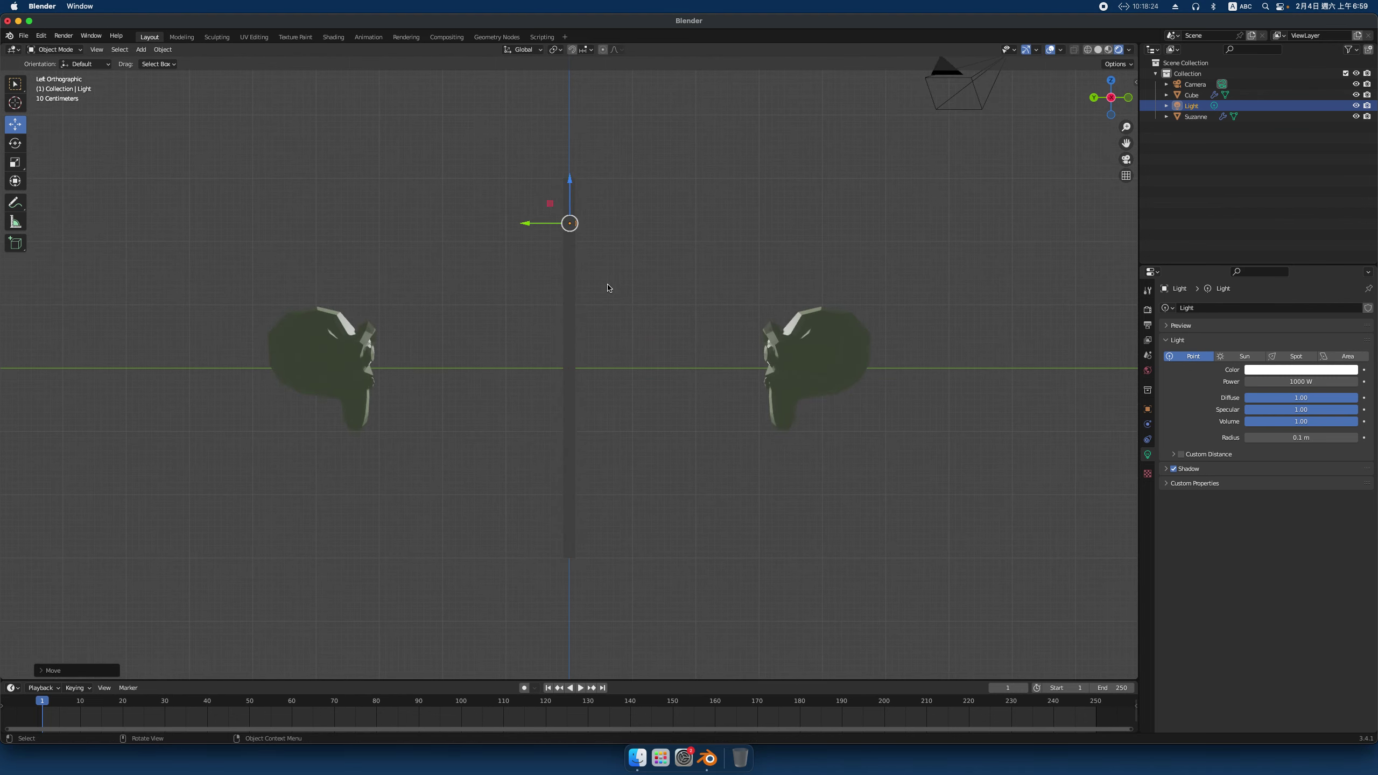
Move the light up into line with the frame's plane above the monkeys, then deselect it
mouse_move(608, 287)
middle_mouse_down()
mouse_move(559, 299)
mouse_move(855, 302)
middle_mouse_up()
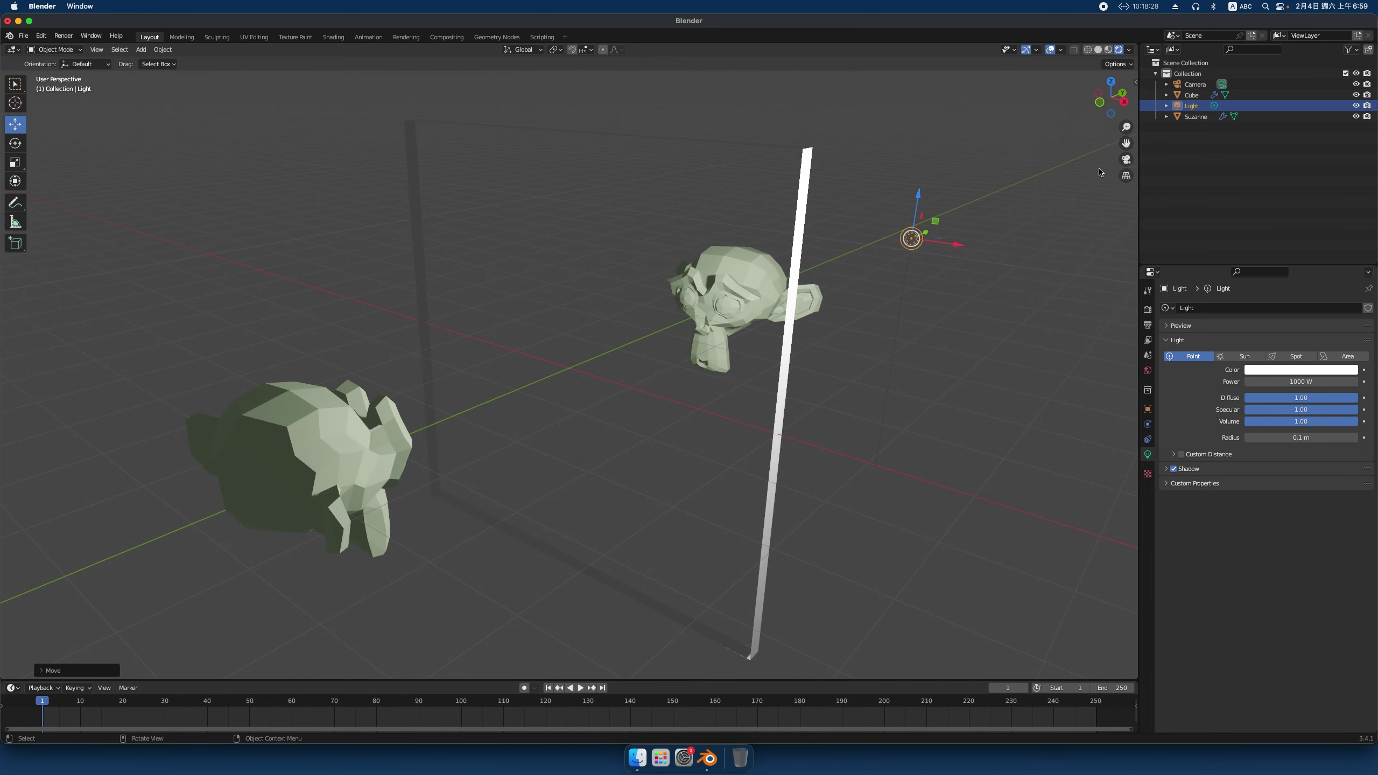
left_click(1123, 103)
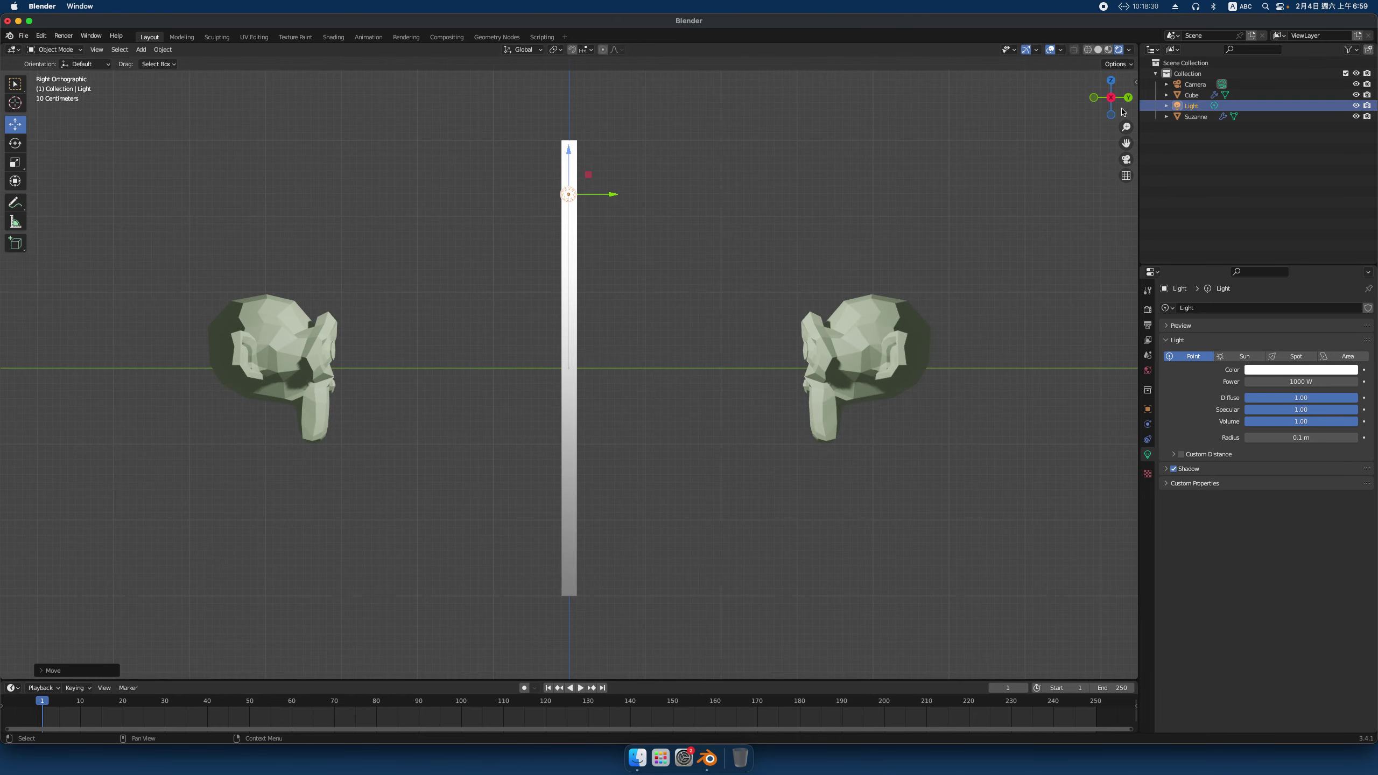
left_click(1128, 97)
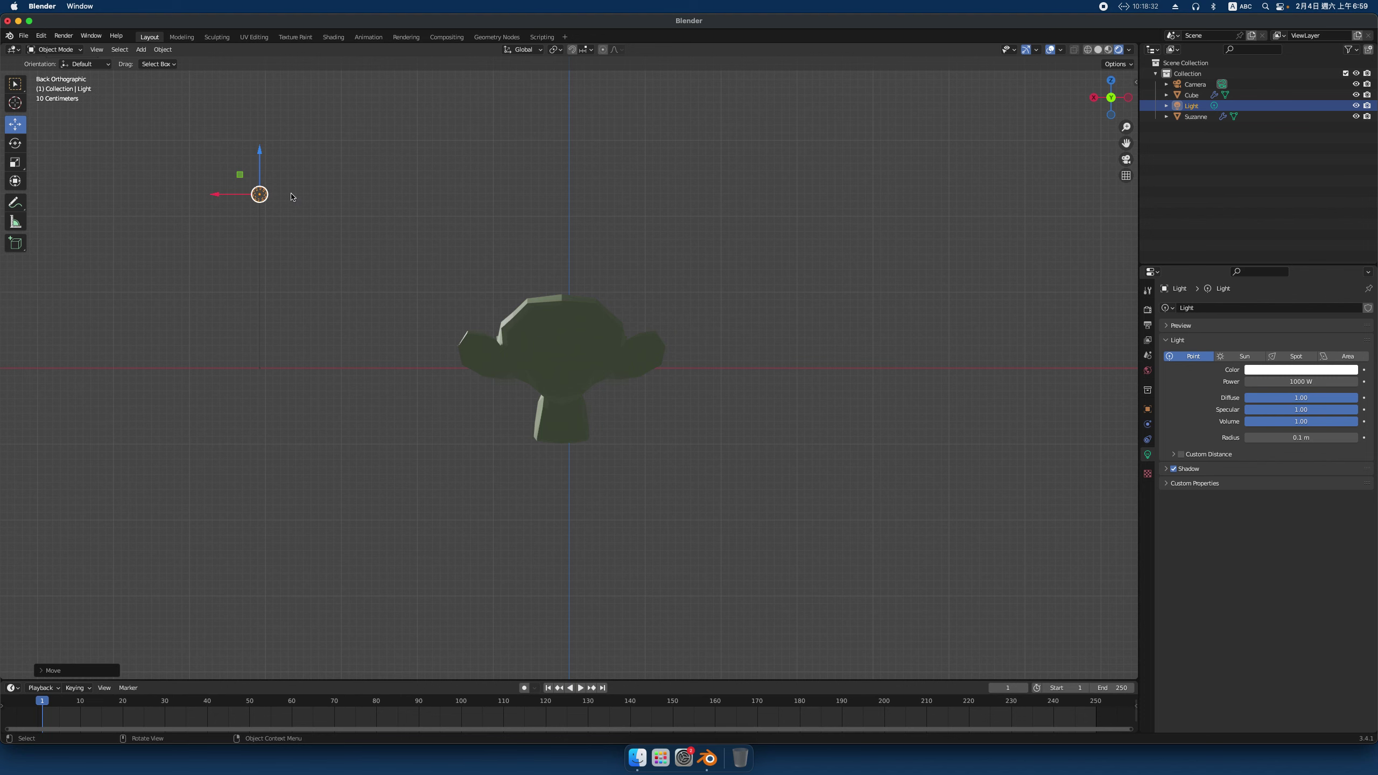
scroll(303, 246, "up", 3)
scroll(328, 245, "down", 3)
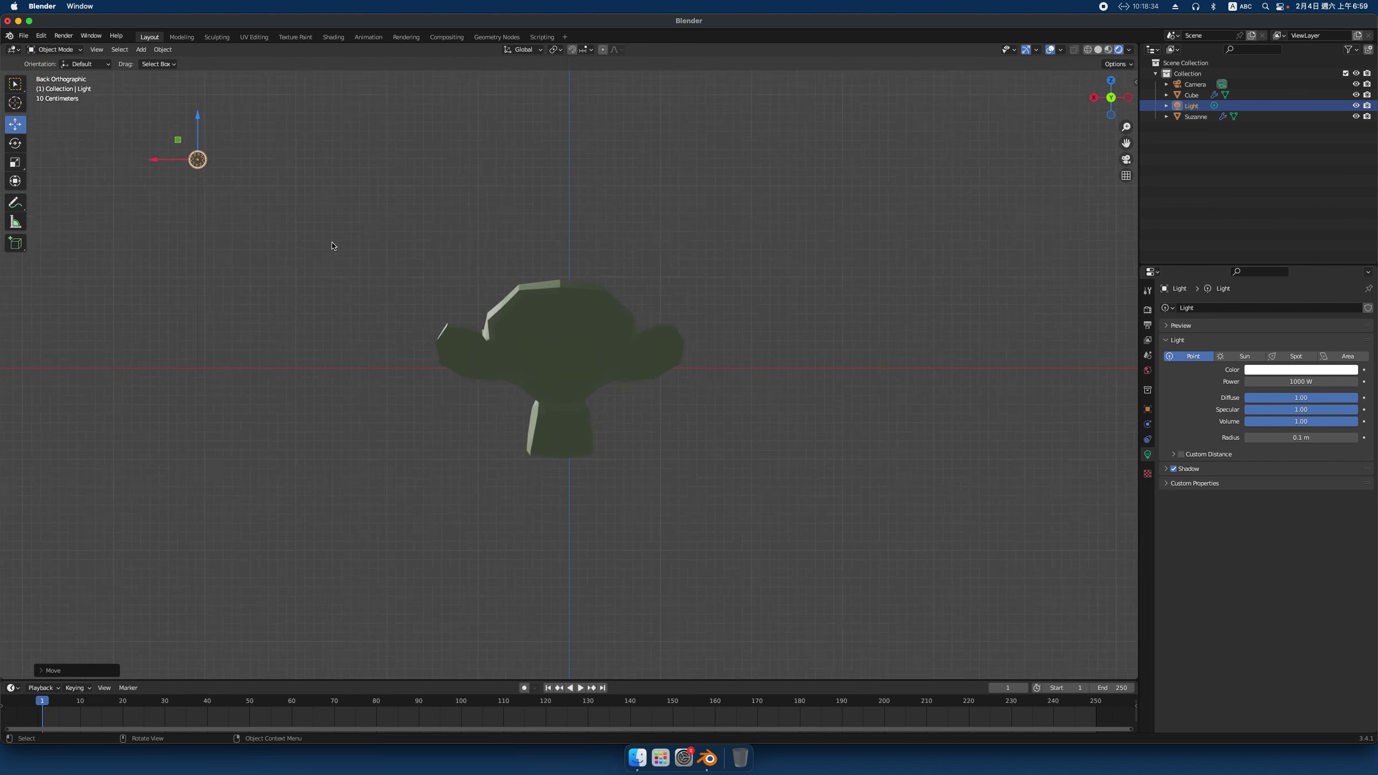
middle_click_drag(332, 243, 244, 198)
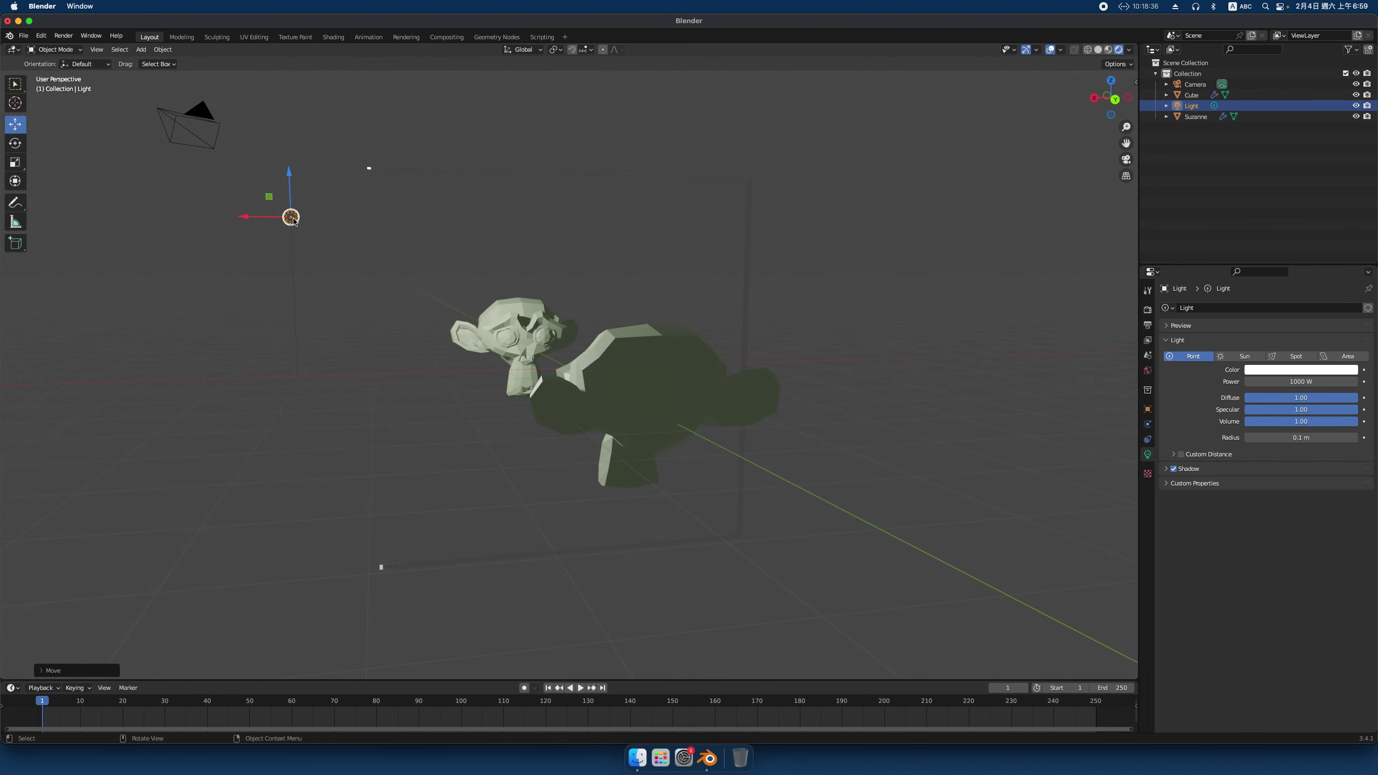
left_click_drag(291, 217, 374, 237)
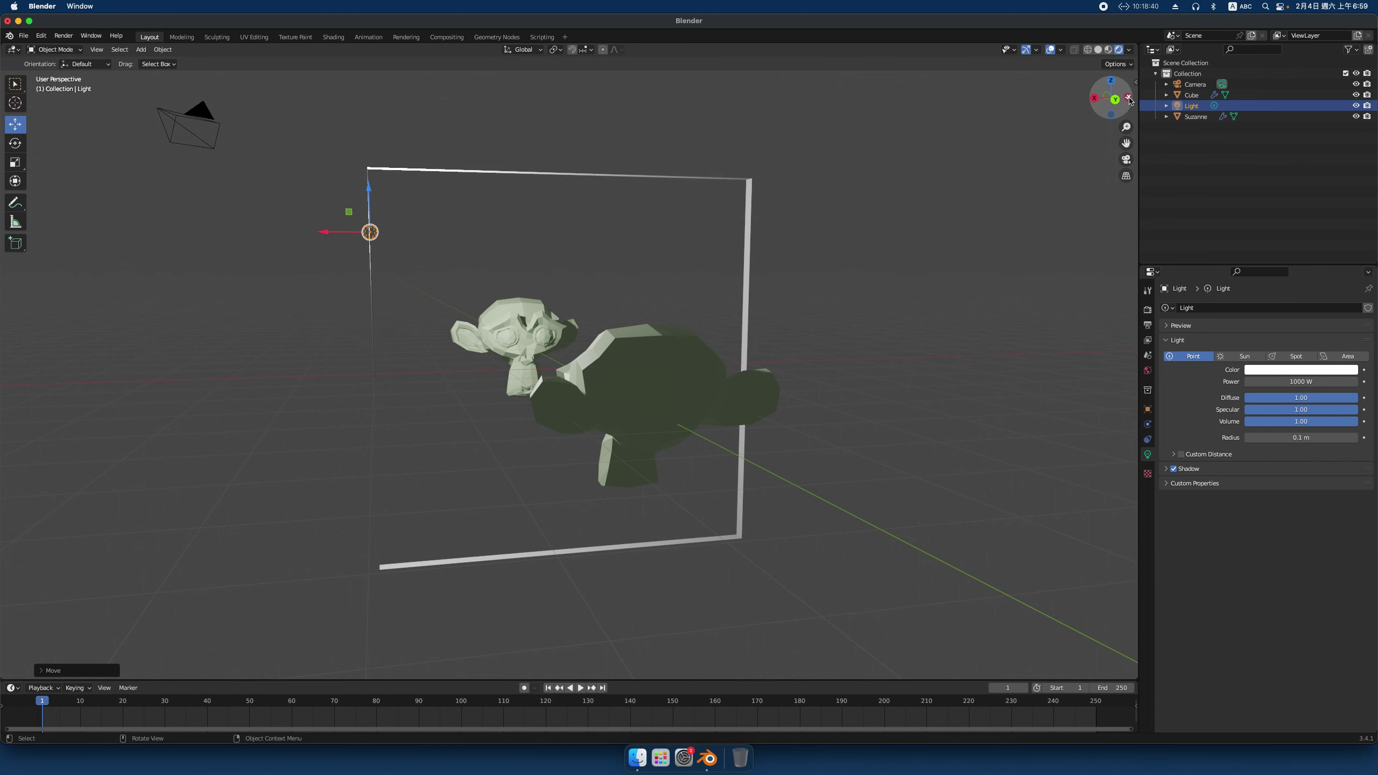
left_click(1128, 99)
left_click_drag(552, 244, 573, 247)
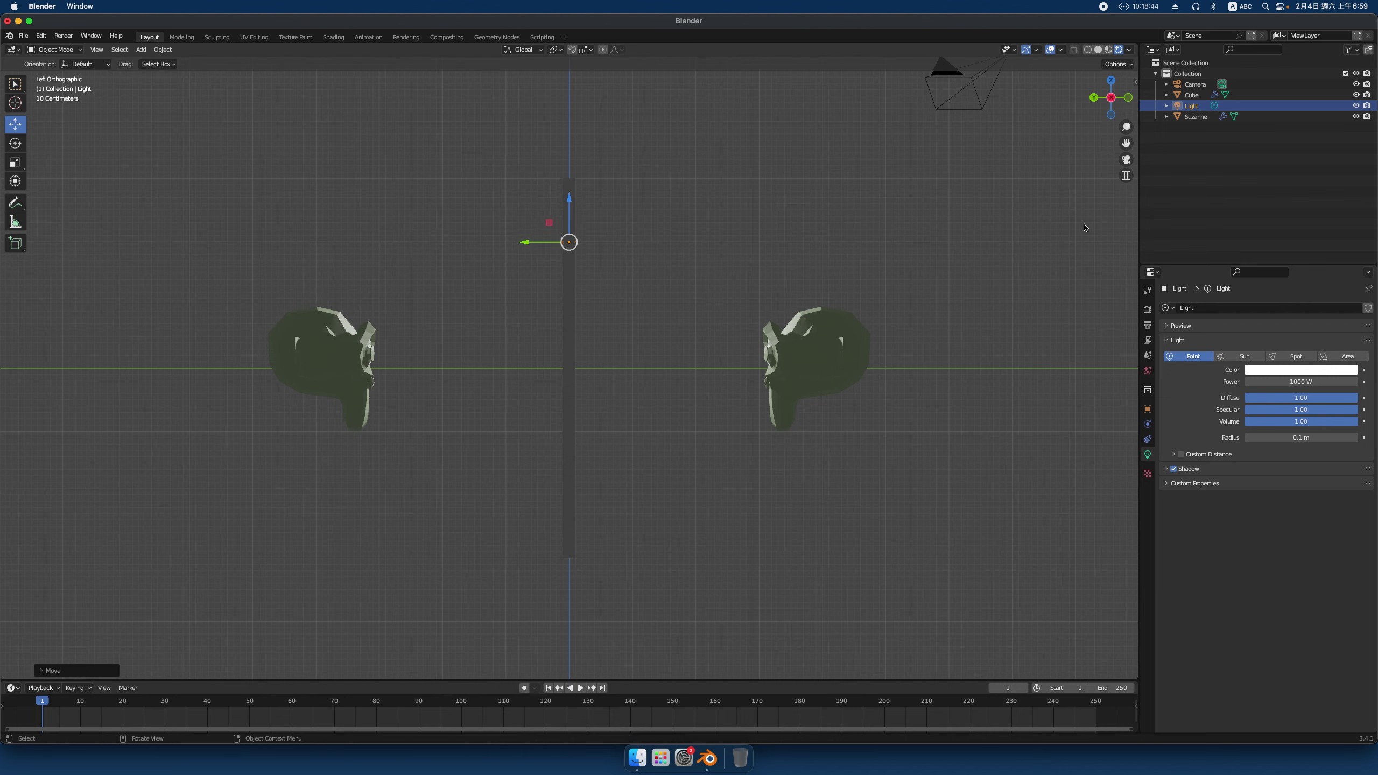
left_click(927, 239)
mouse_move(907, 237)
middle_mouse_down()
mouse_move(814, 264)
mouse_move(916, 256)
middle_mouse_up()
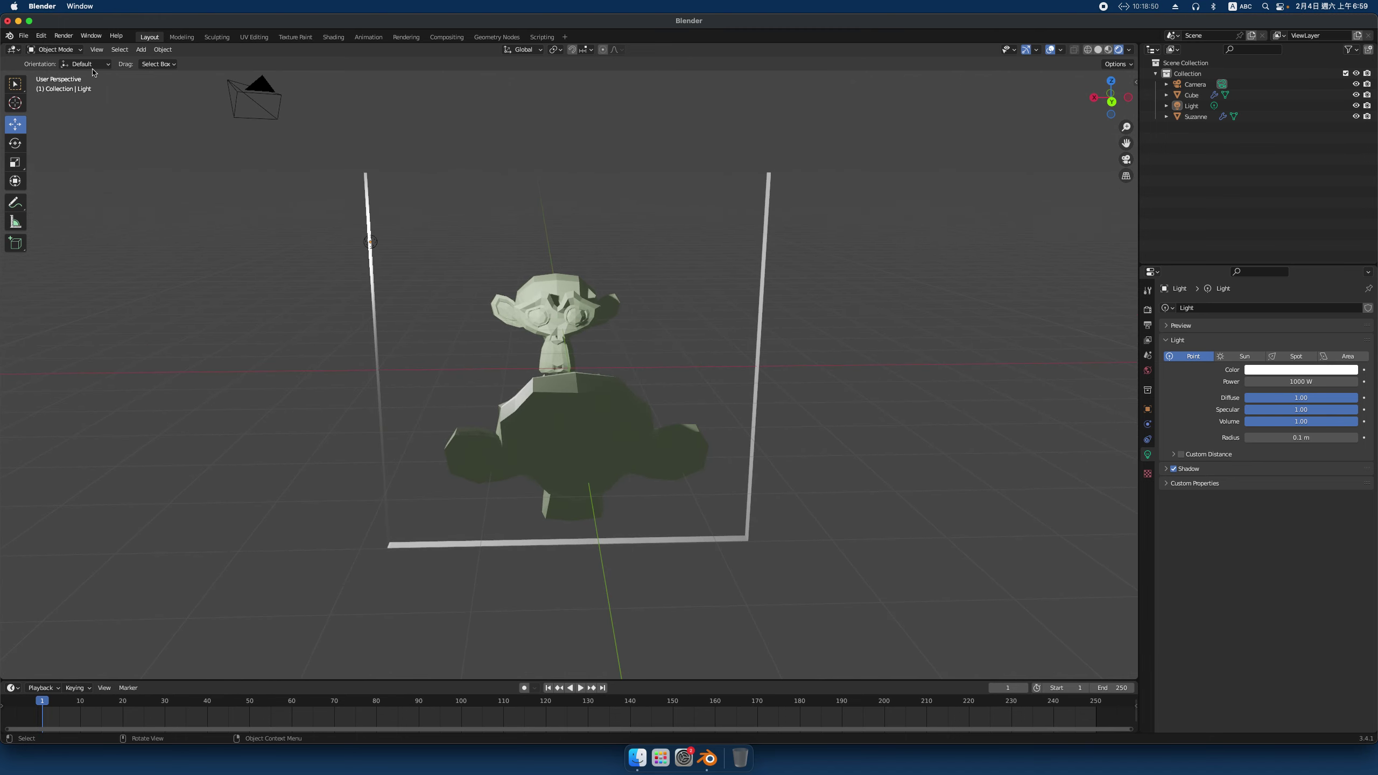
Orbit and zoom around the lit frame and monkeys, then reselect Suzanne
left_click(73, 51)
left_click(73, 62)
middle_click_drag(811, 351, 895, 353)
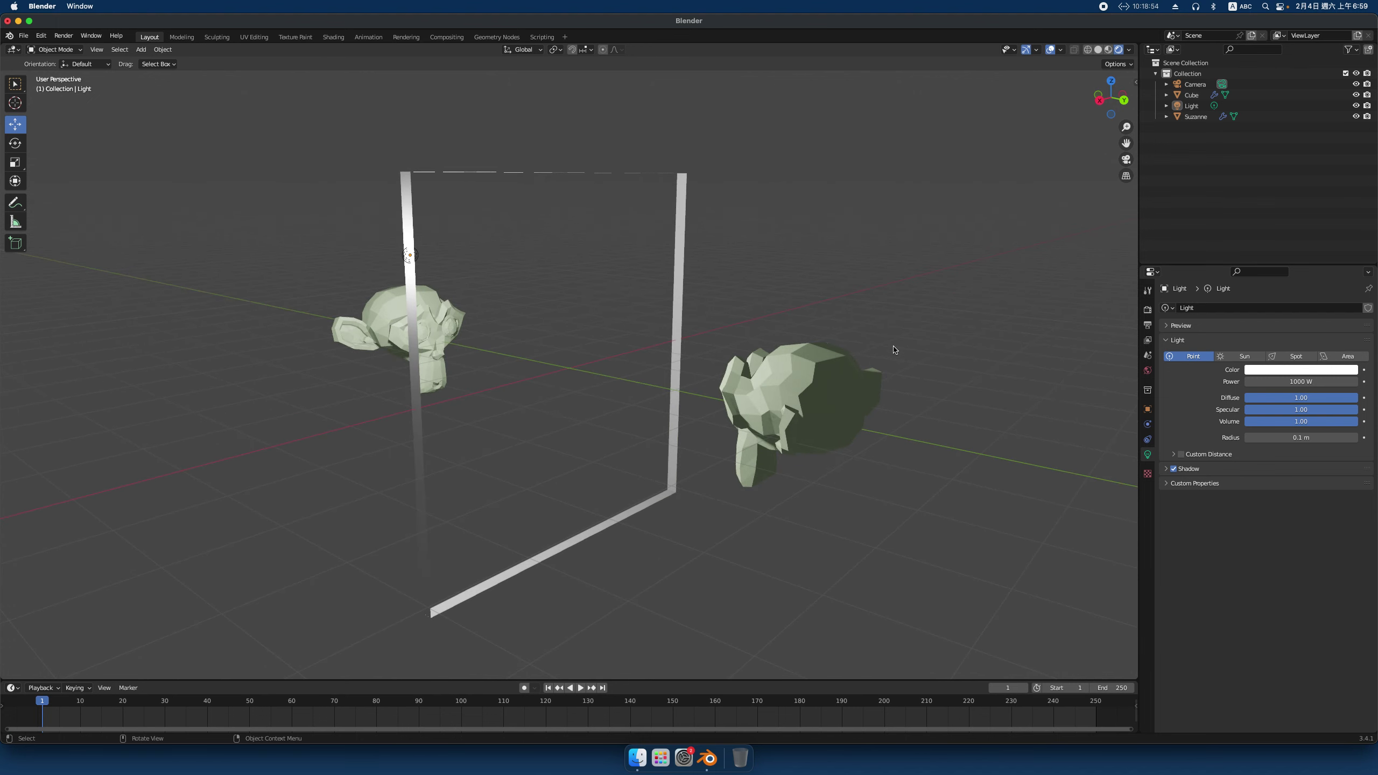
middle_click_drag(816, 299, 808, 291)
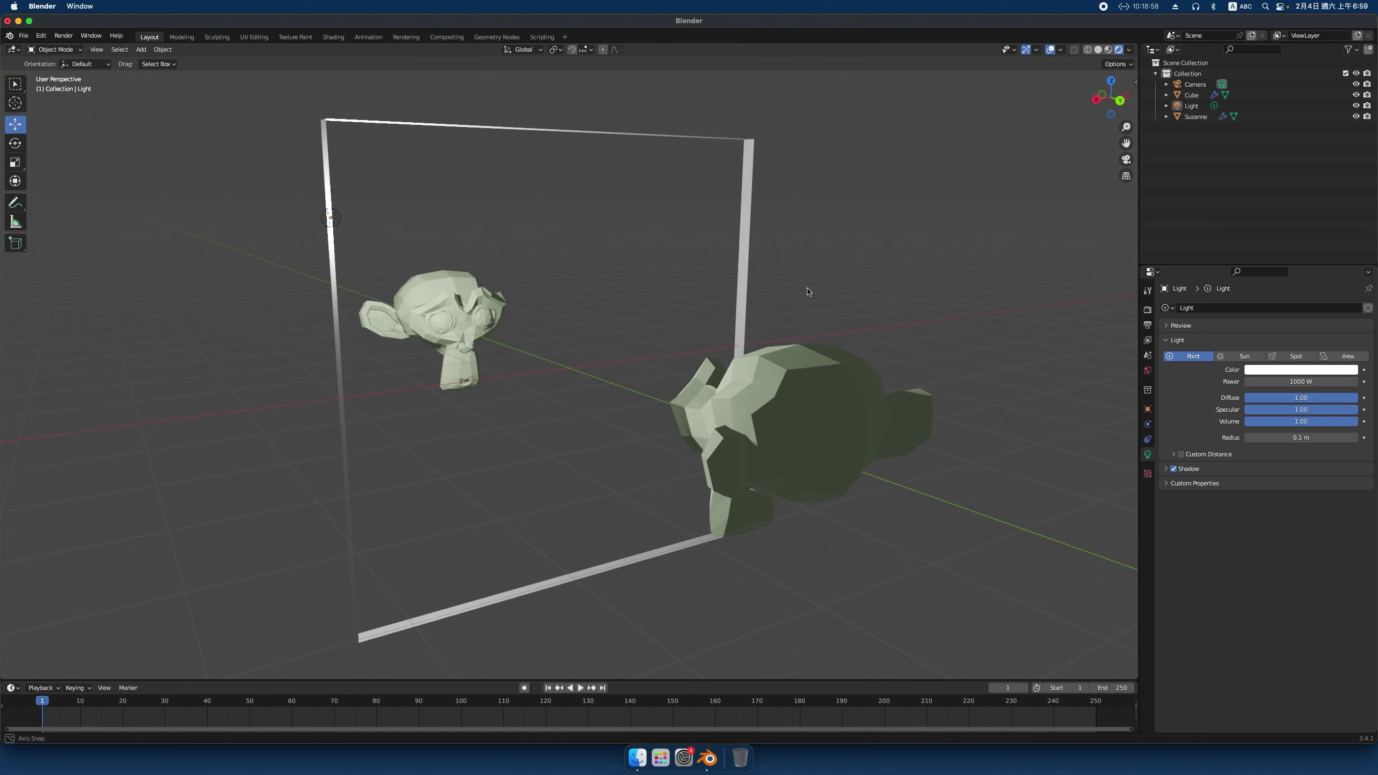
scroll(808, 292, "up", 2)
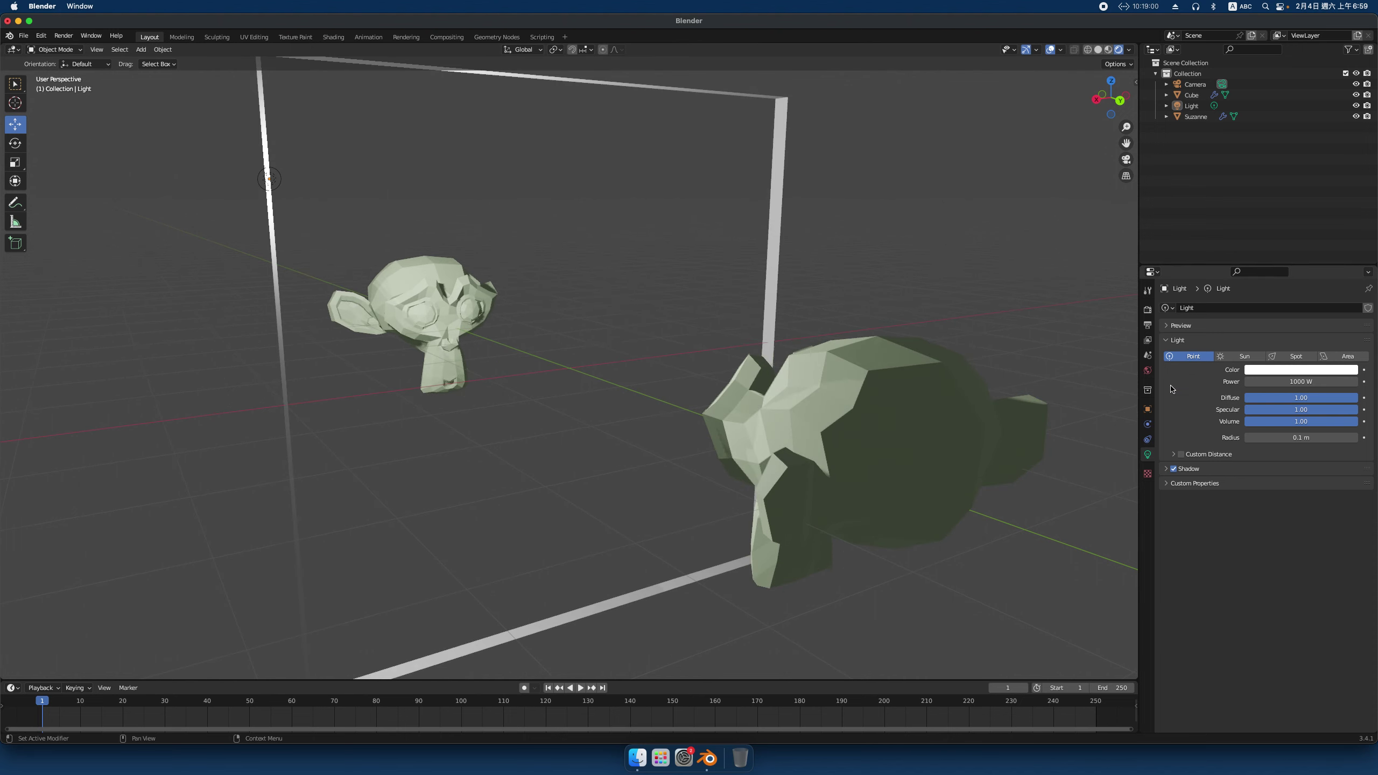
scroll(1039, 369, "down", 2)
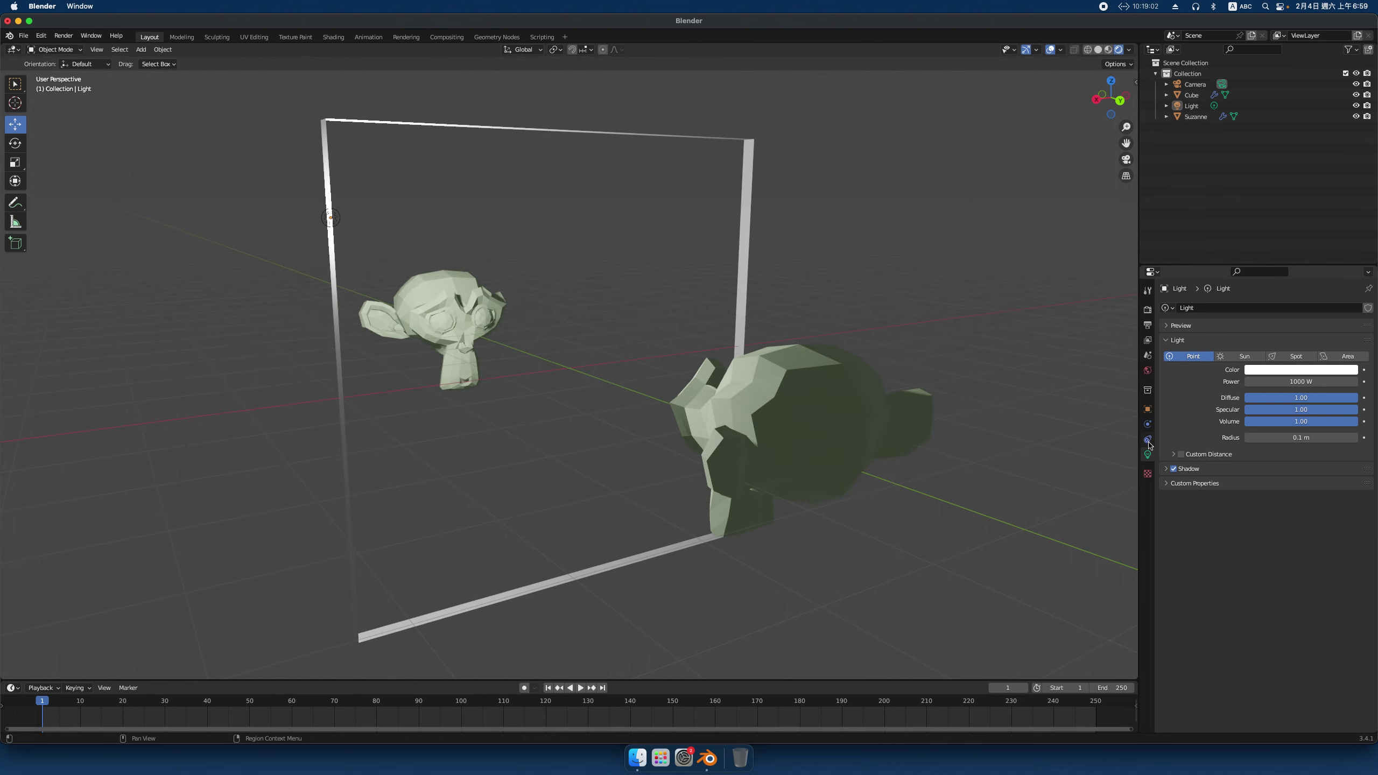
left_click(844, 415)
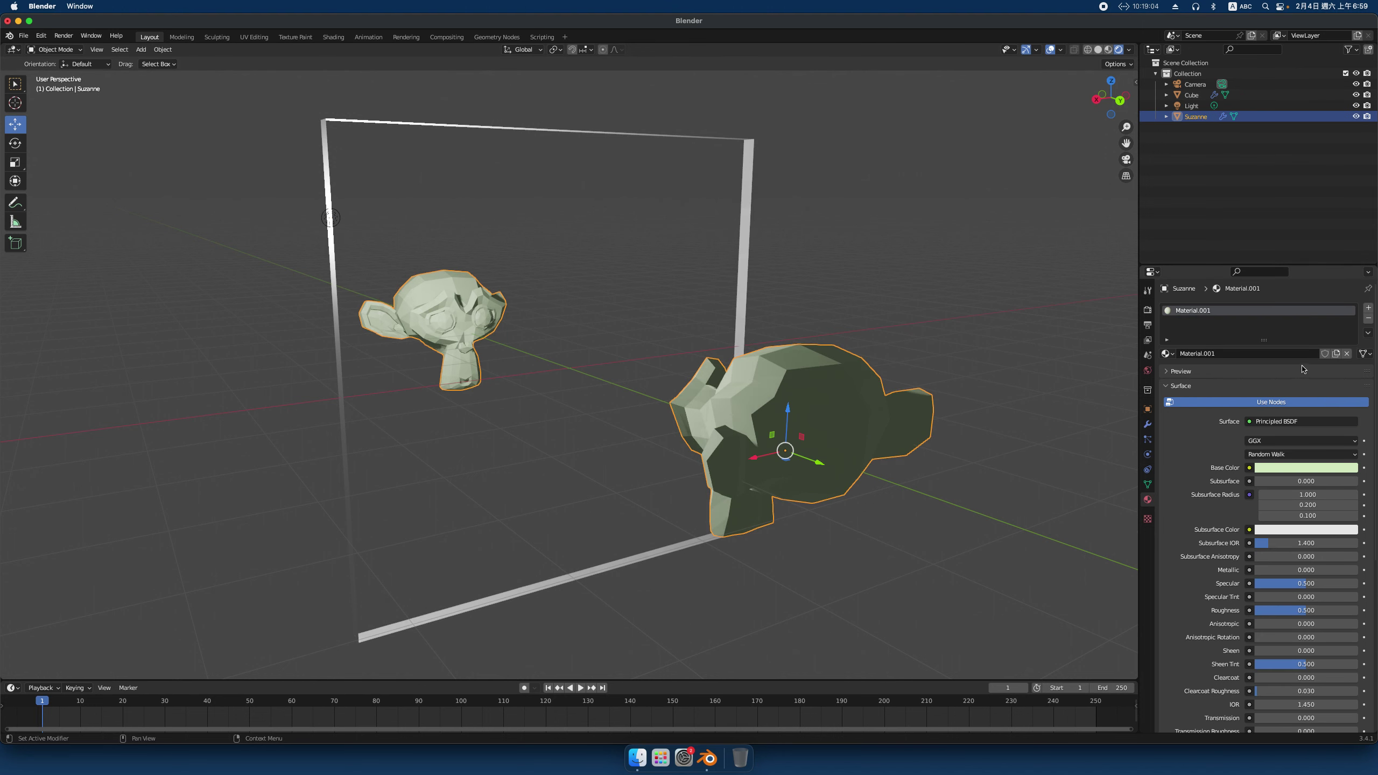
Show Suzanne's modifiers and toggle the Mirror modifier's viewport display off and on to compare
left_click(1147, 424)
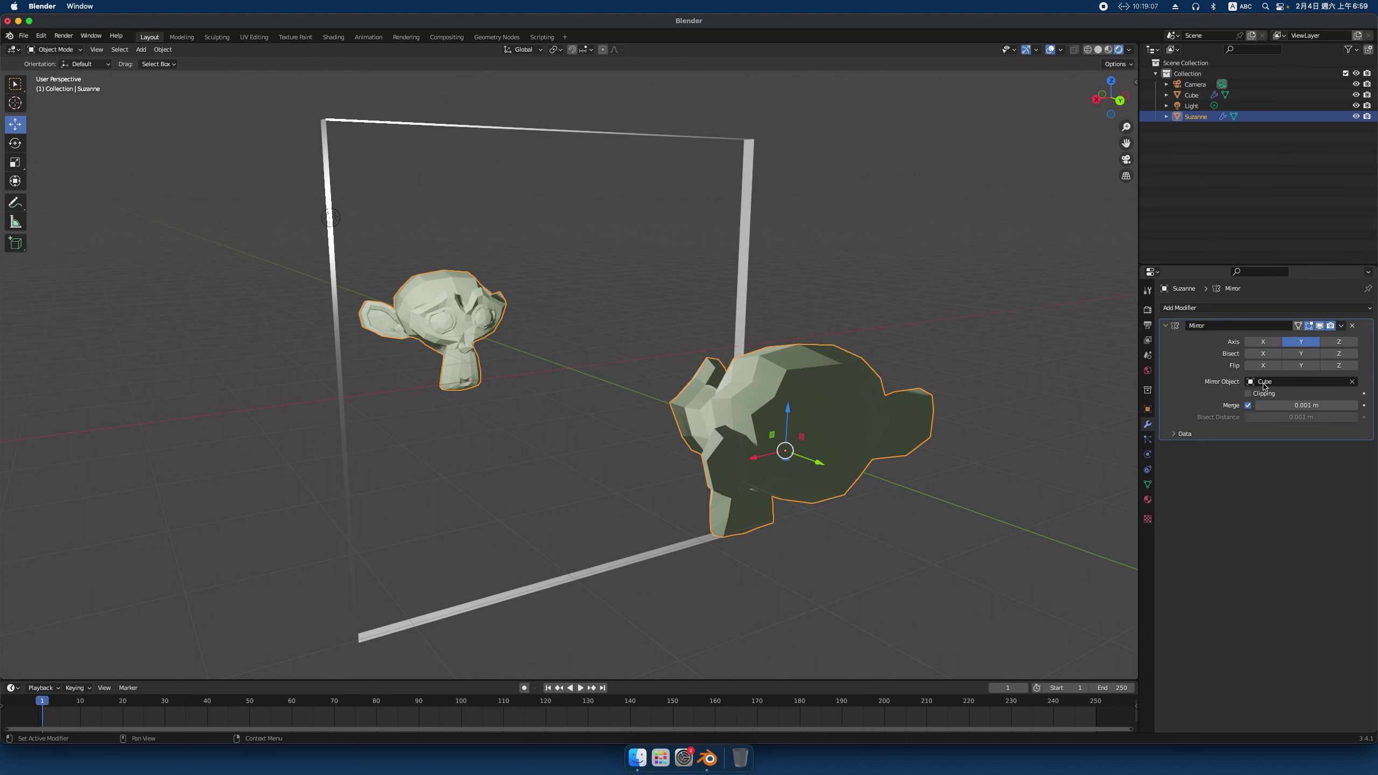
left_click(1319, 326)
left_click(1320, 327)
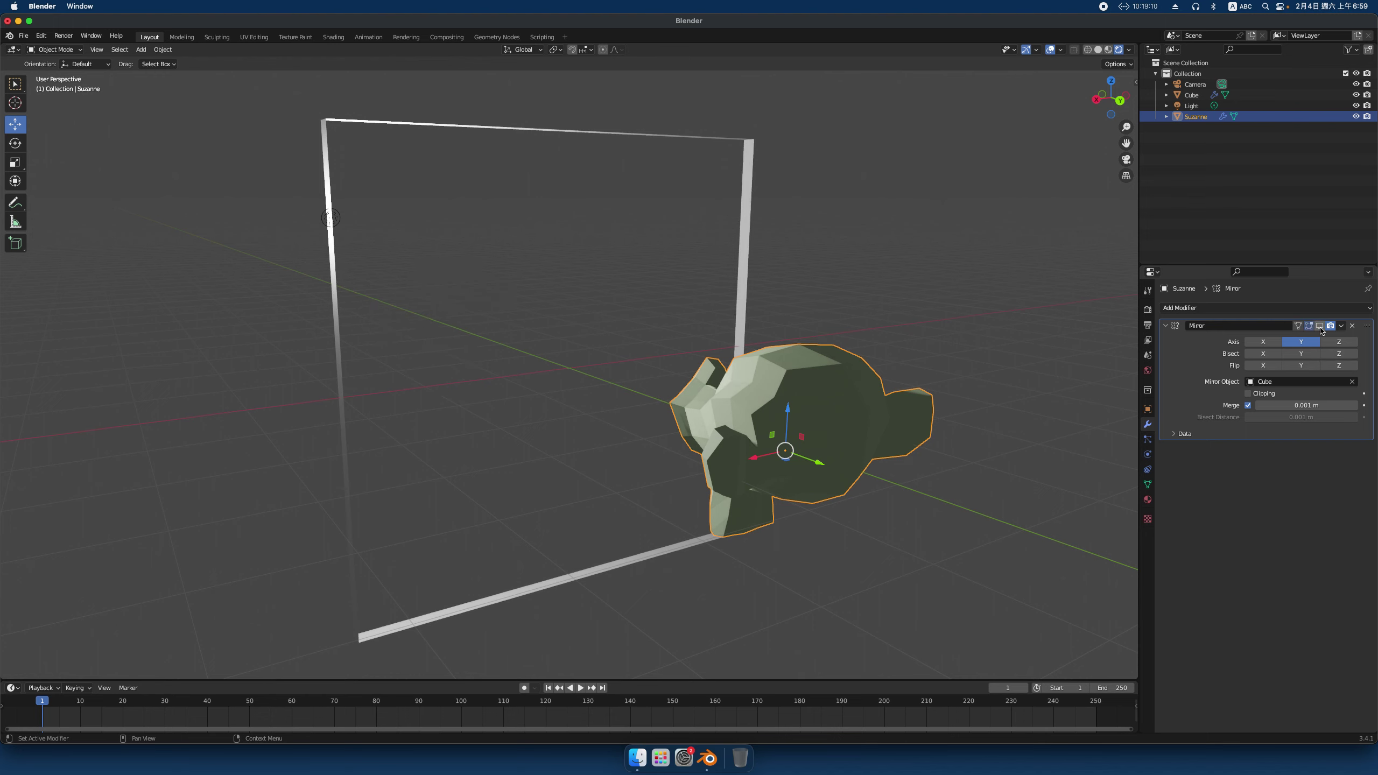
left_click(1320, 327)
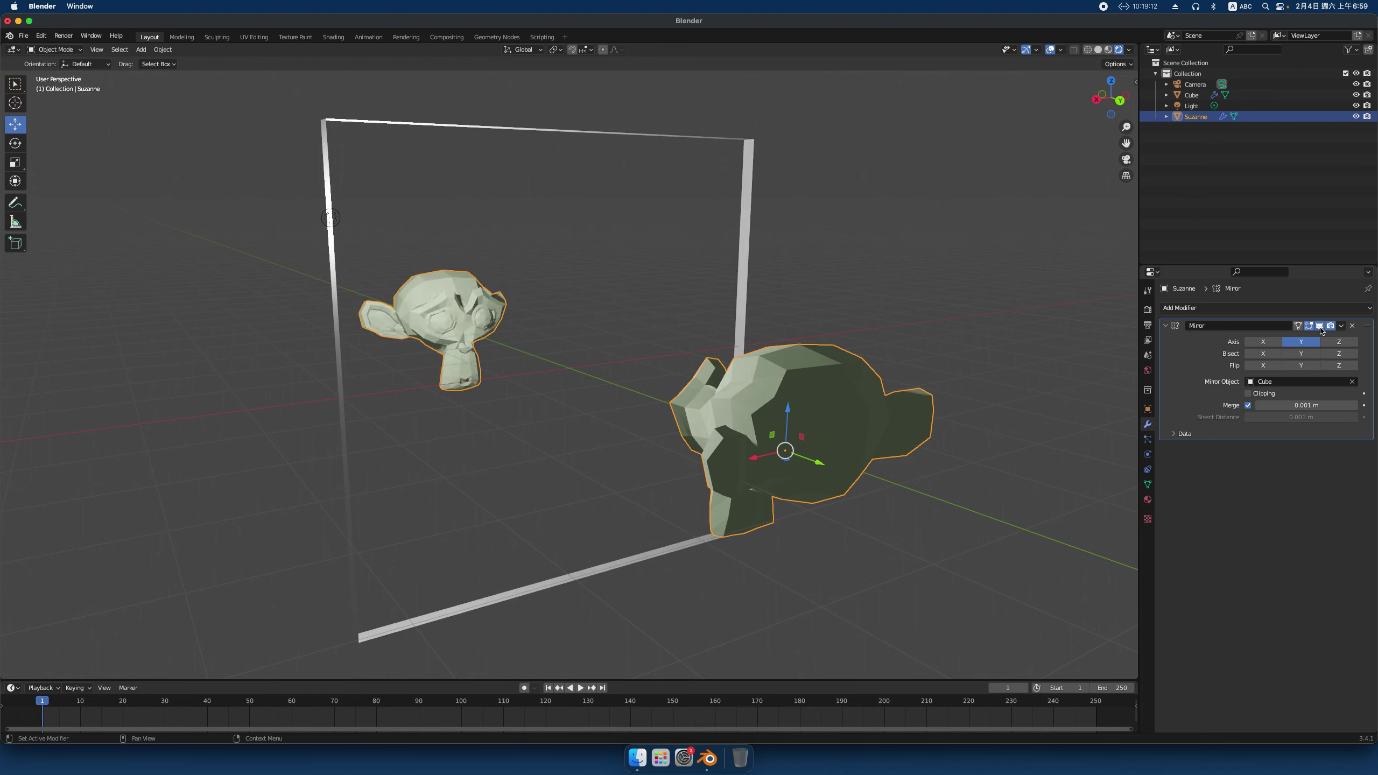
left_click(1321, 328)
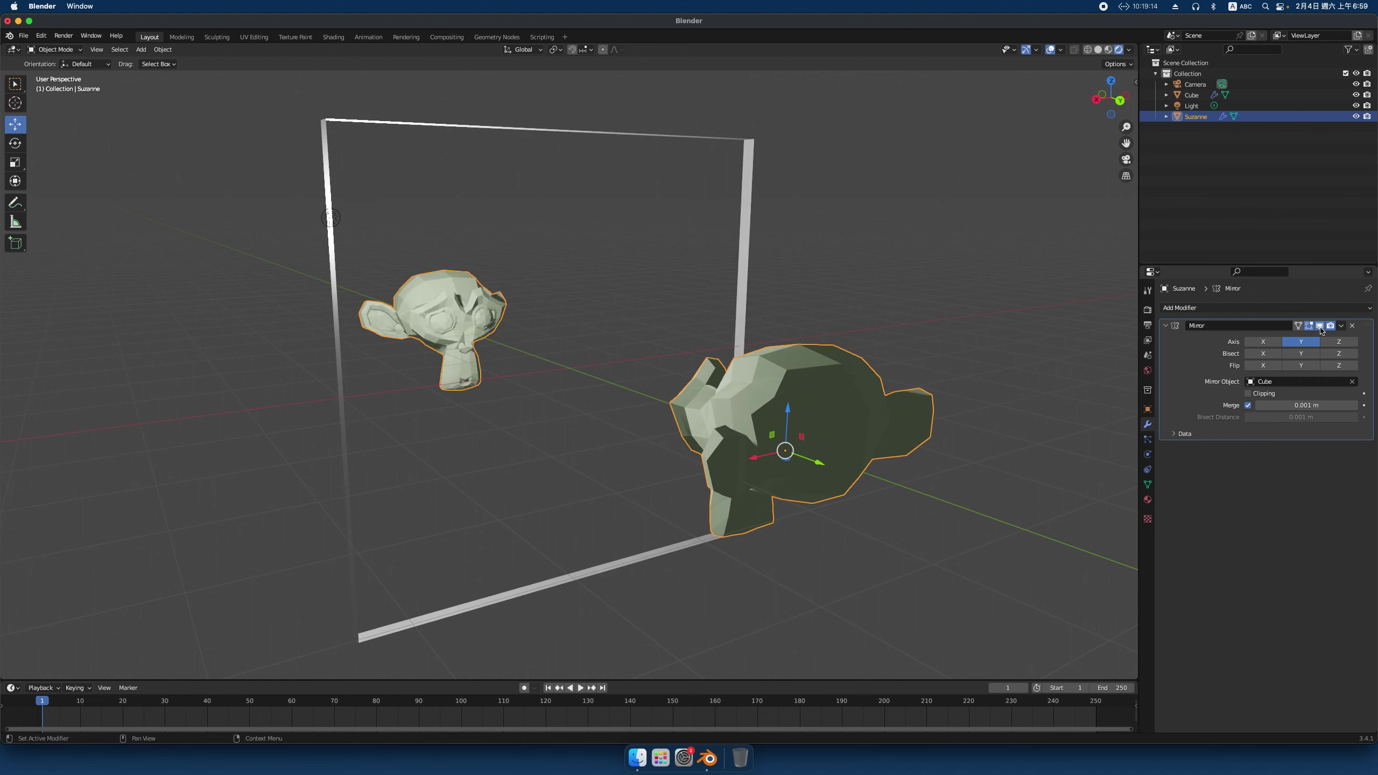